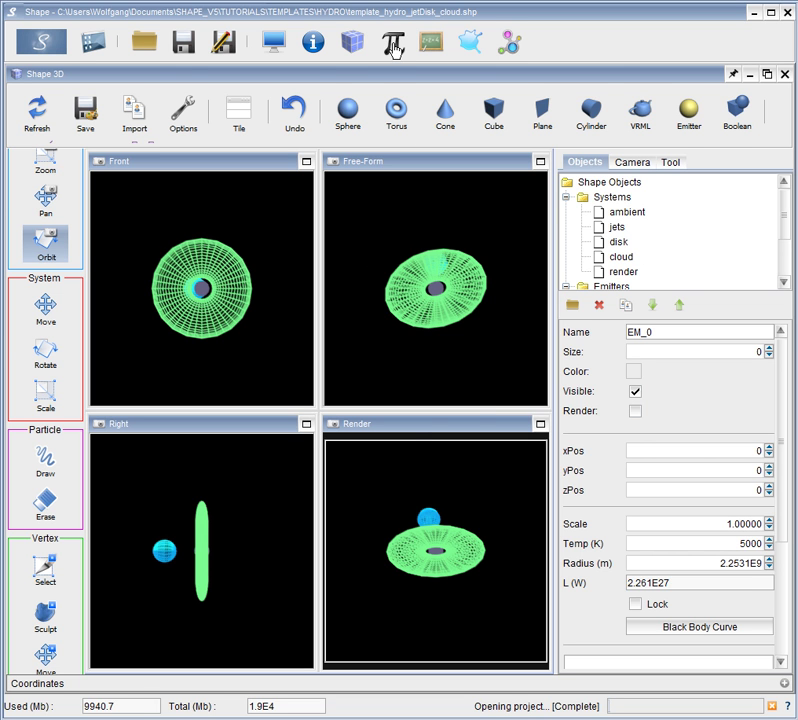
Step: Open Shape Math and review r0 and the AU, proton mass and Boltzmann constants
left_click(393, 44)
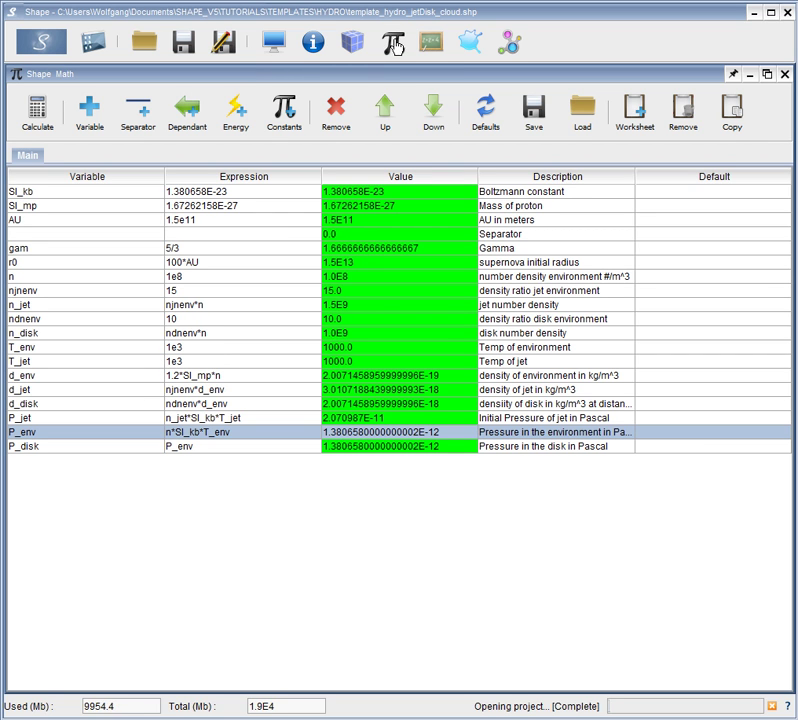
left_click(37, 264)
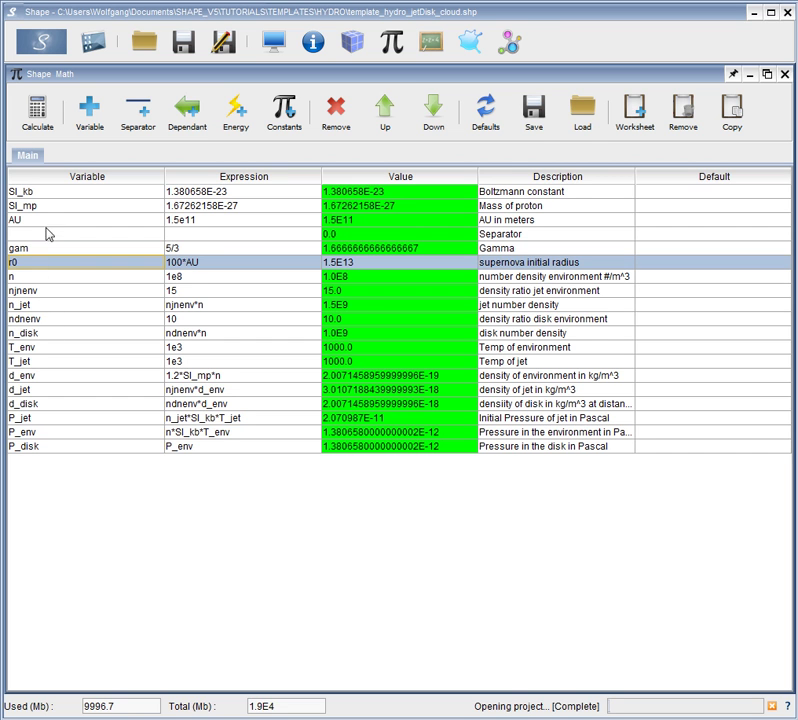
left_click(47, 222)
left_click(46, 204)
left_click(46, 193)
left_click(47, 222)
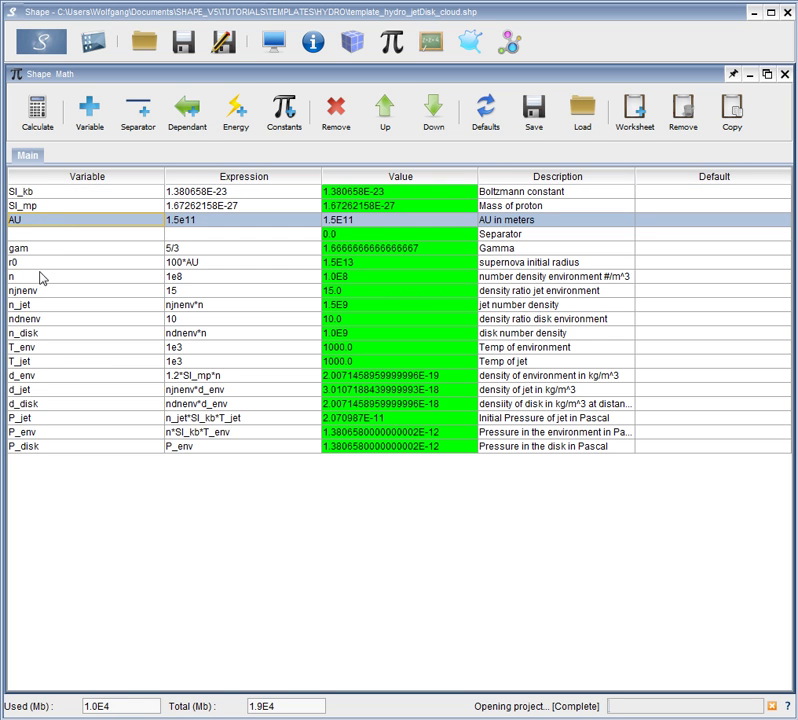
left_click(41, 266)
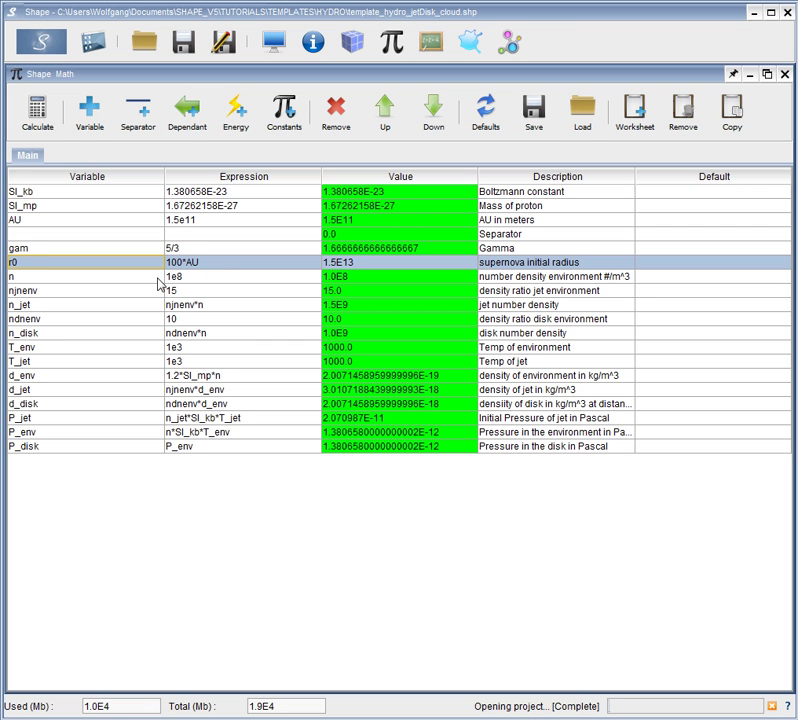
Step: Review densities n, n_jet, njnenv, ndnenv (10) and n_disk (1.0E9), plus T_env
left_click(126, 283)
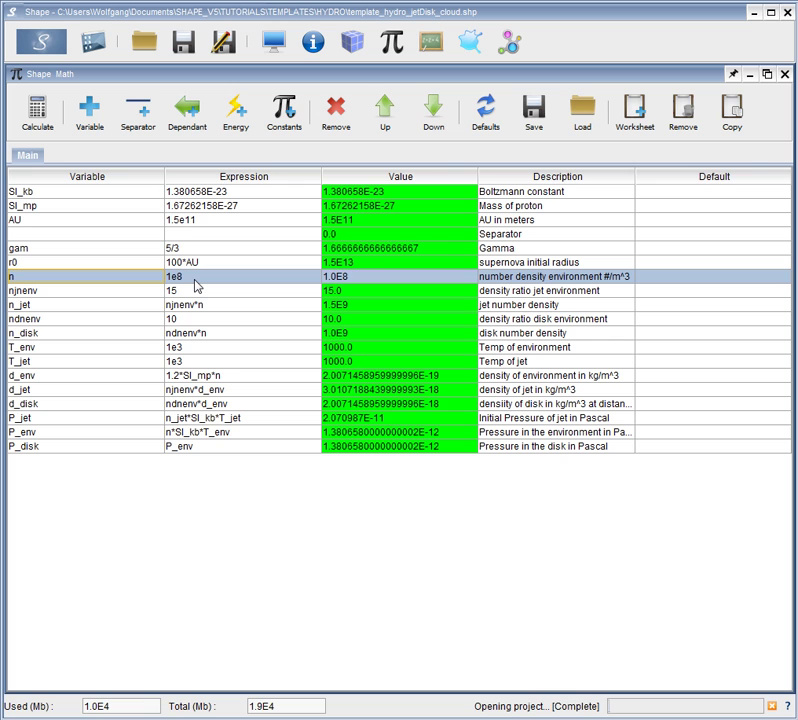
left_click(60, 308)
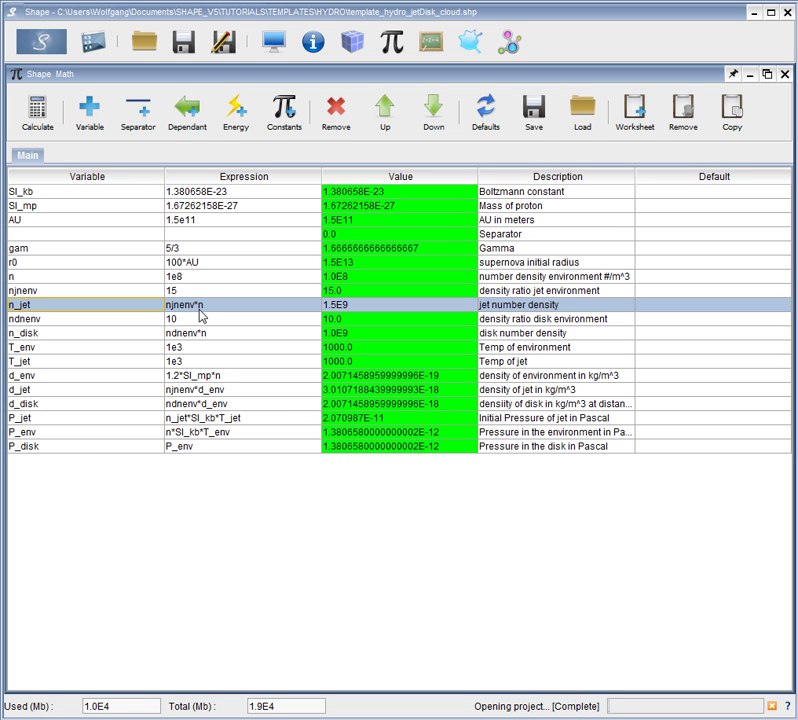
left_click(185, 293)
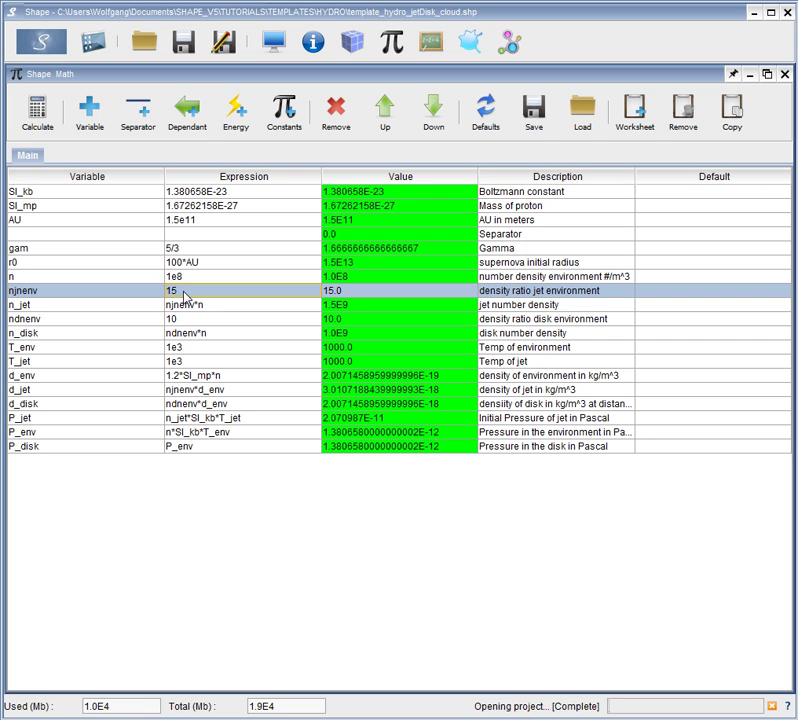
left_click(191, 324)
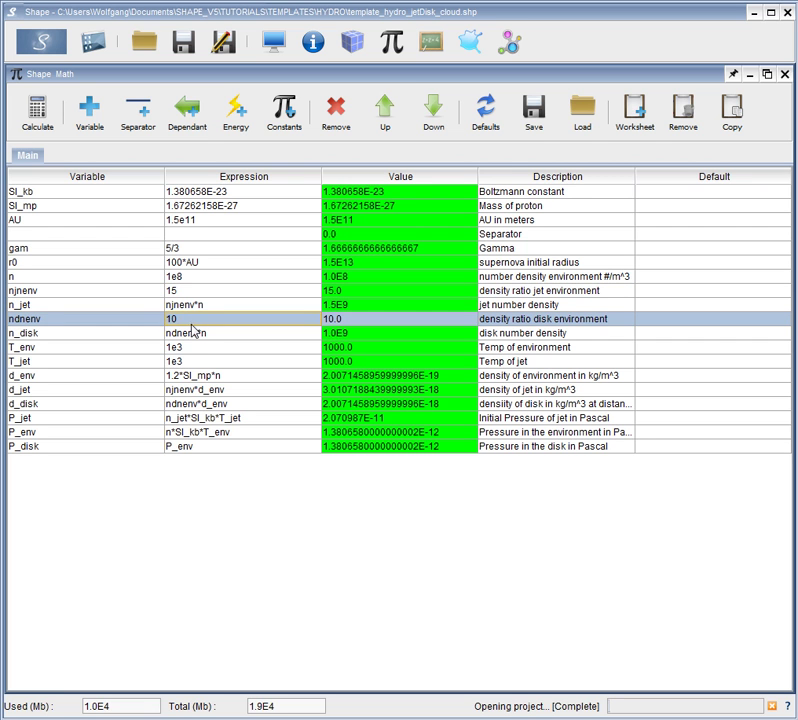
left_click(192, 335)
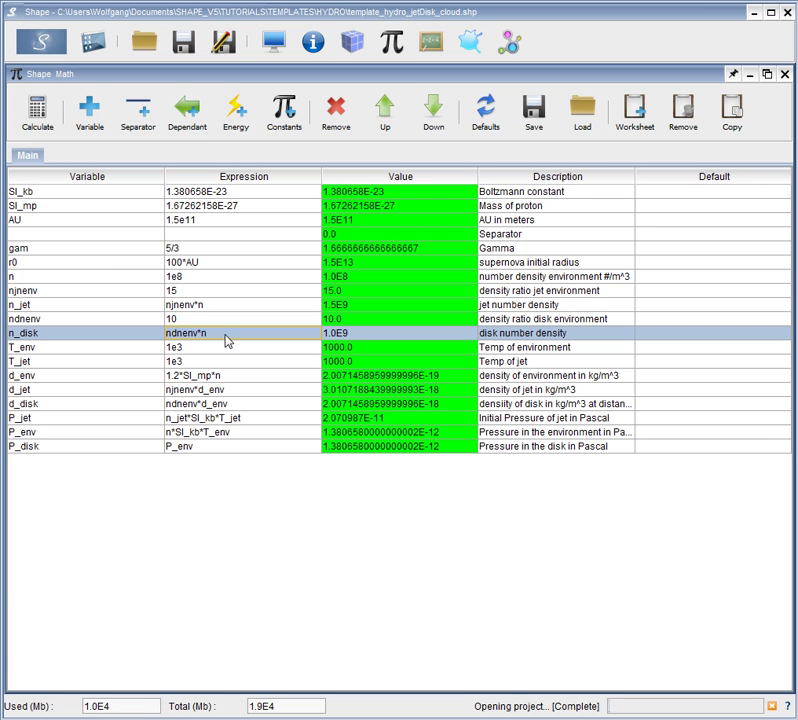
left_click(187, 320)
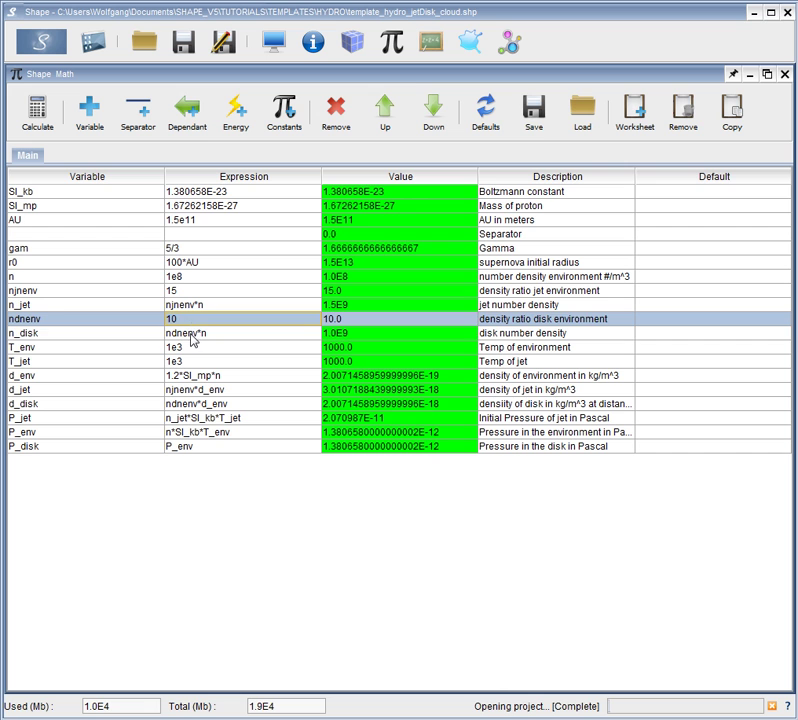
left_click(193, 338)
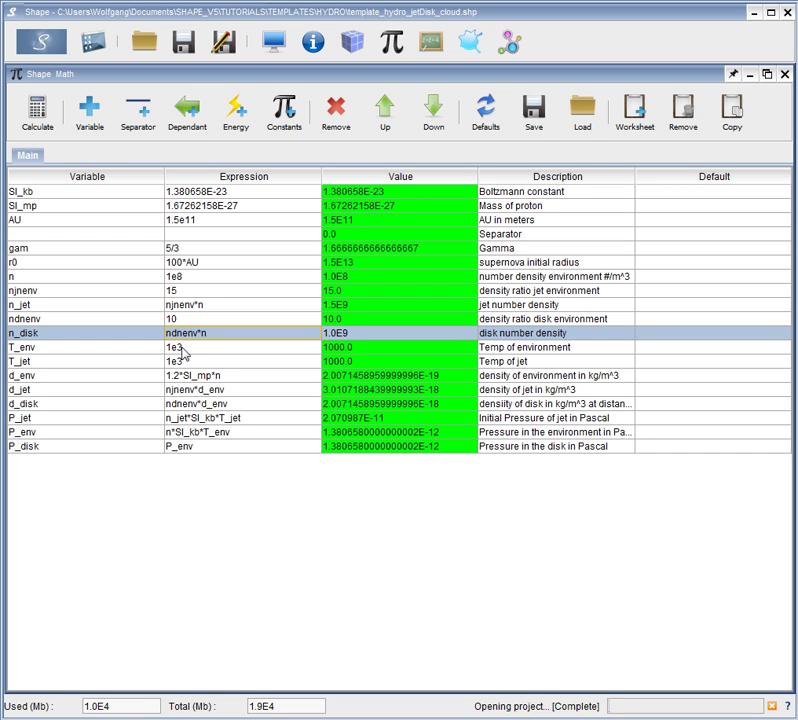
left_click(186, 350)
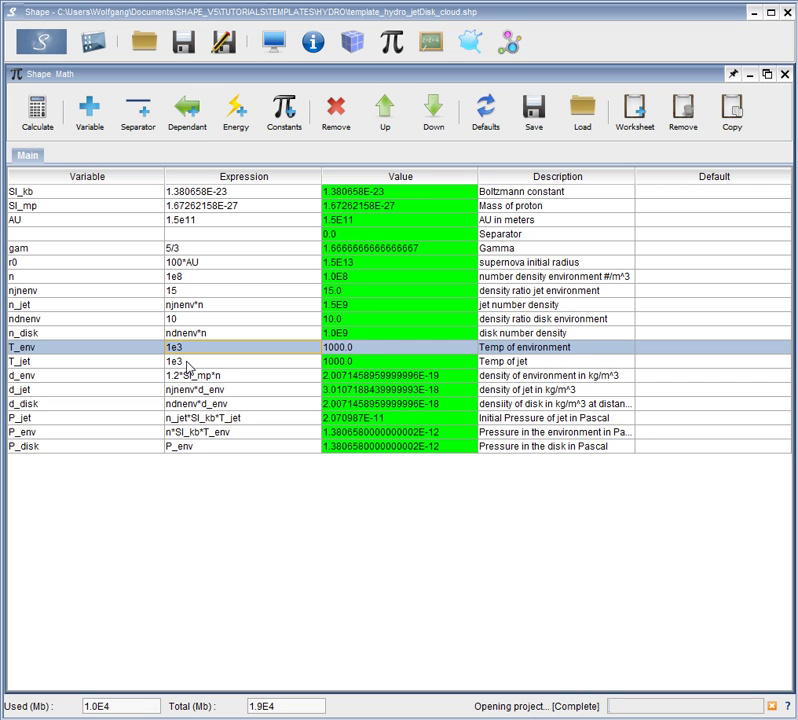
Step: Review T_jet and the mass densities d_env, d_jet and d_disk in the Math table
left_click(186, 364)
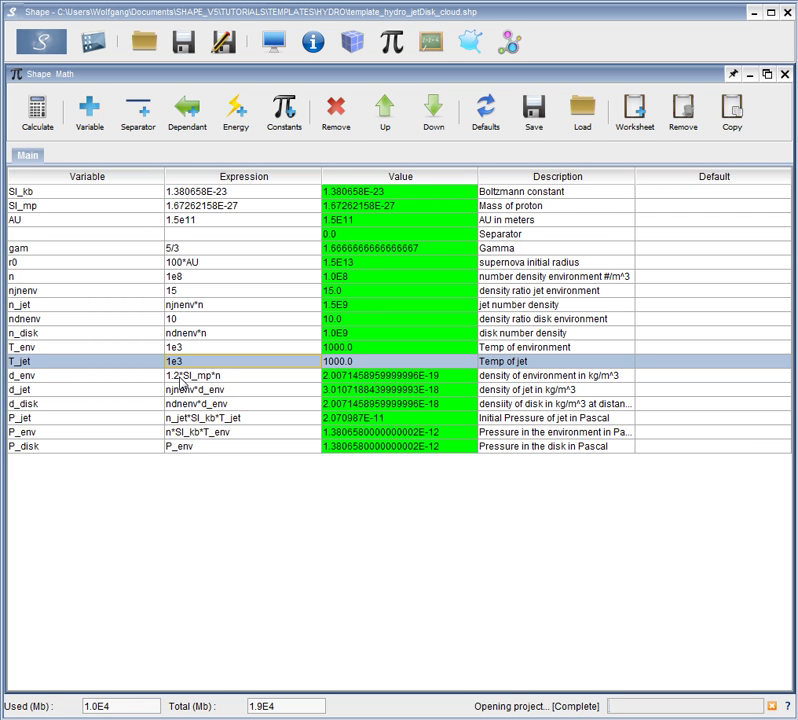
left_click(183, 378)
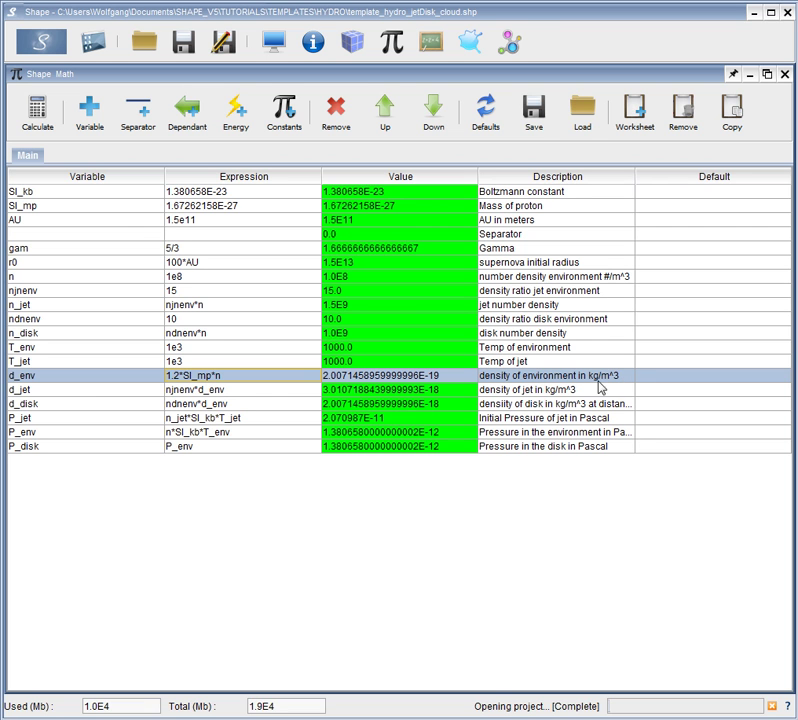
left_click(80, 393)
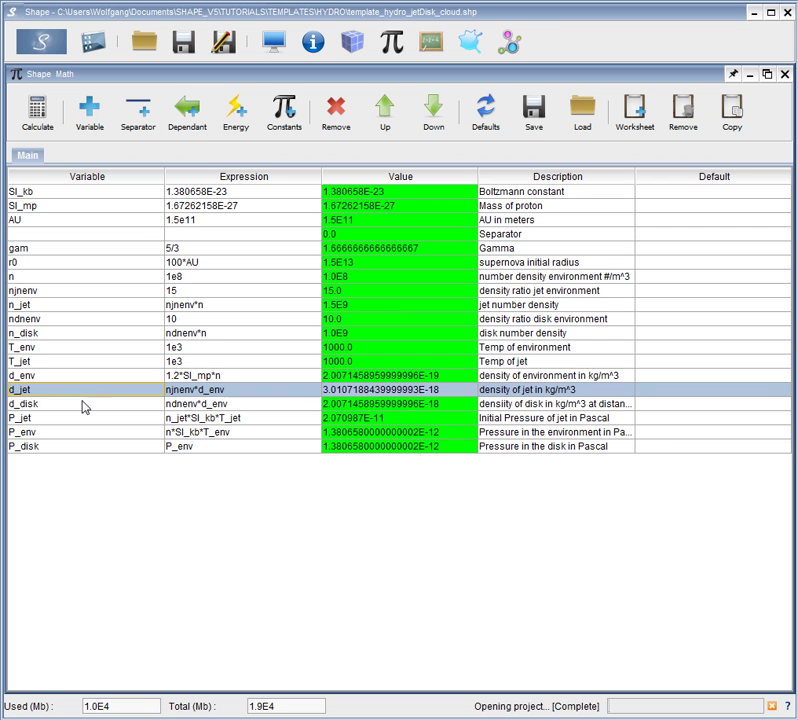
left_click(84, 406)
left_click(88, 390)
left_click(88, 405)
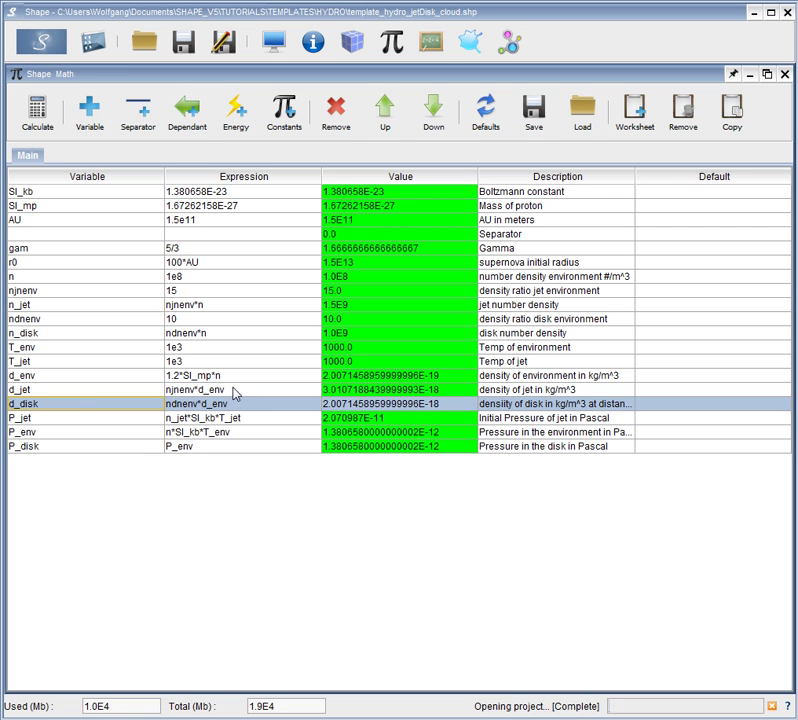
left_click(55, 380)
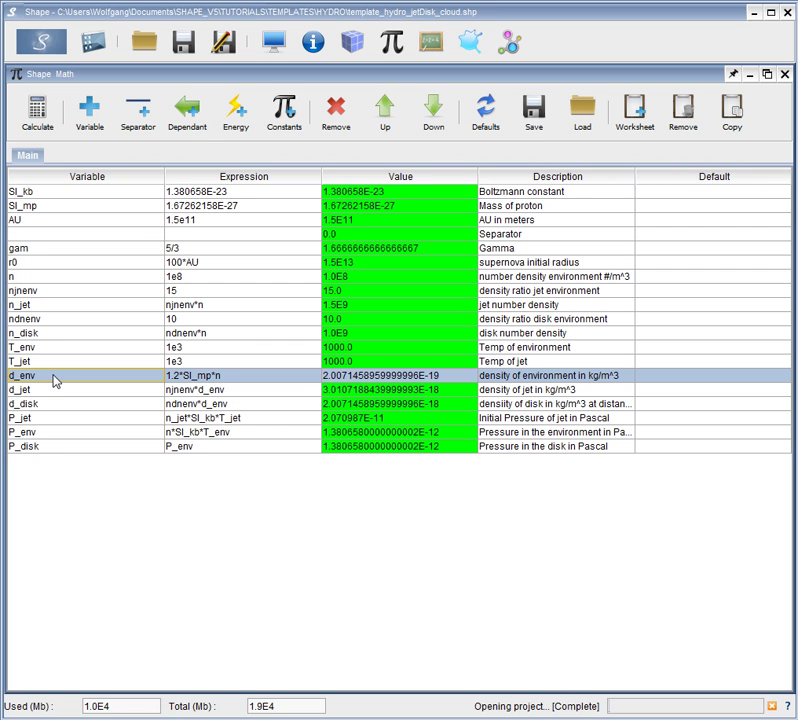
left_click(244, 405)
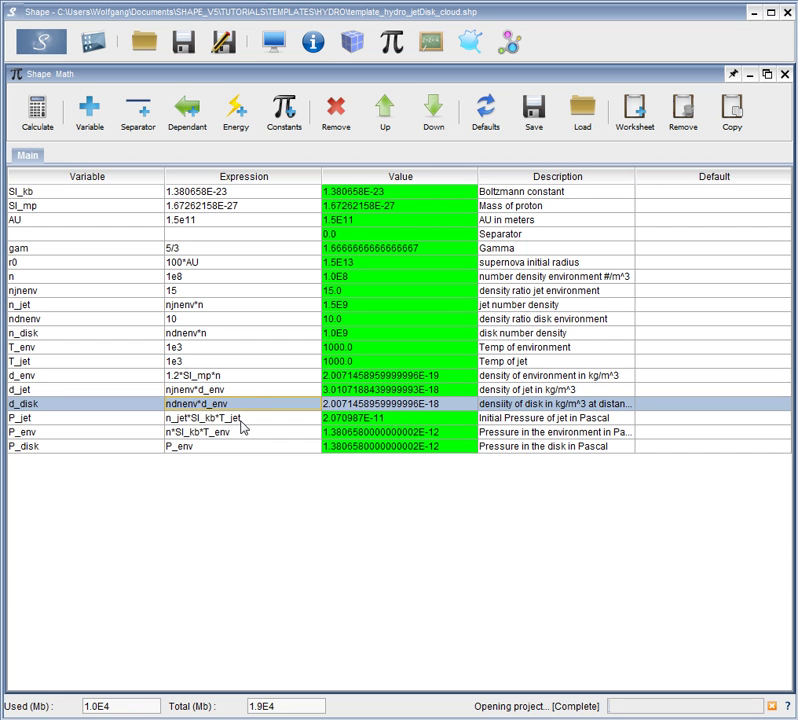
Step: Check pressures P_jet, P_env and P_disk, then return to the Shape 3D scene
left_click(240, 420)
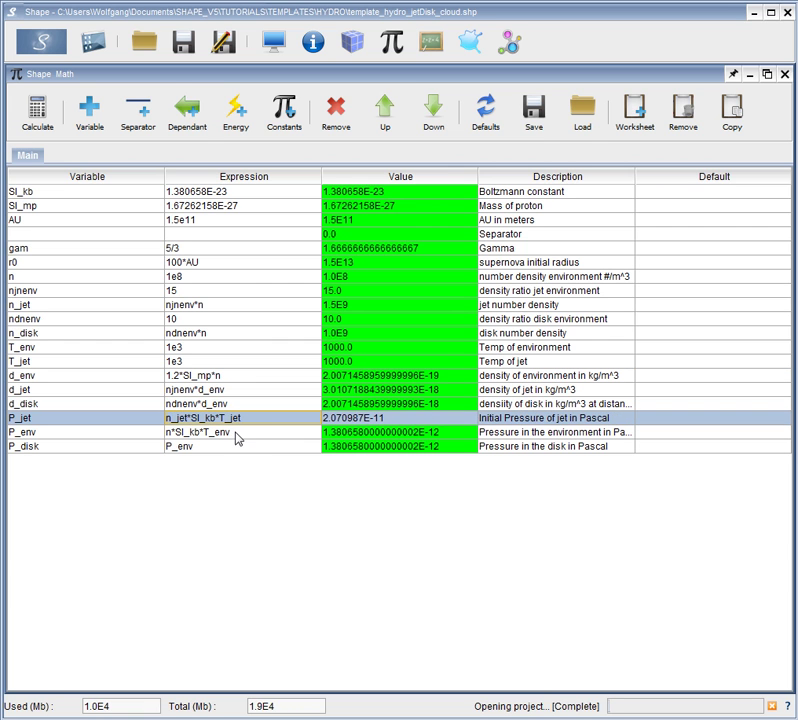
left_click(237, 436)
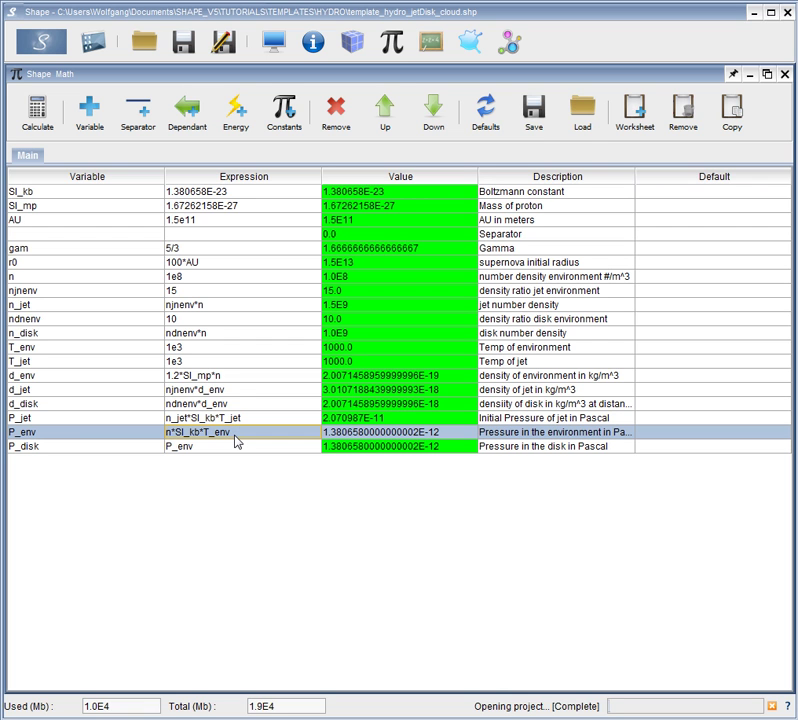
left_click(203, 447)
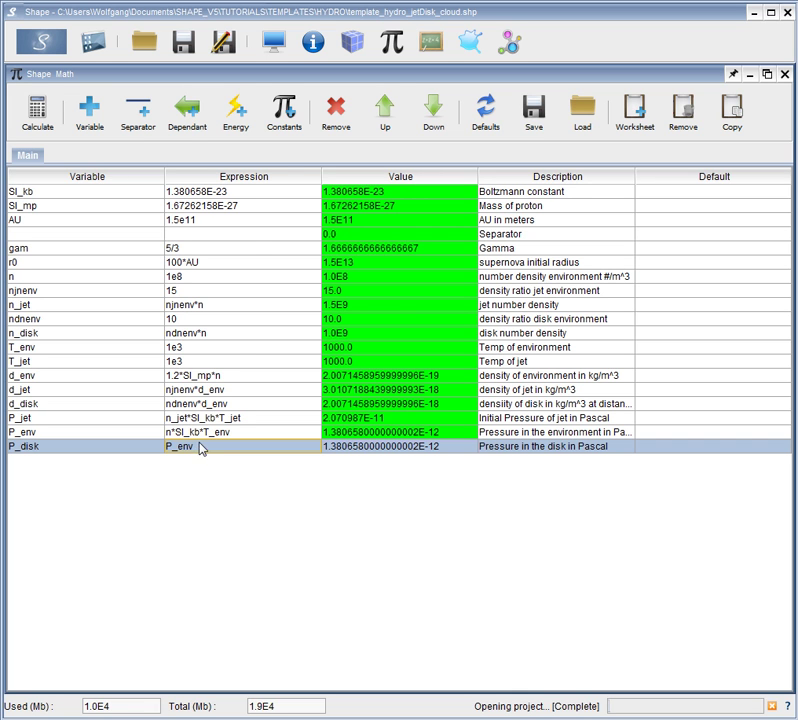
left_click(353, 42)
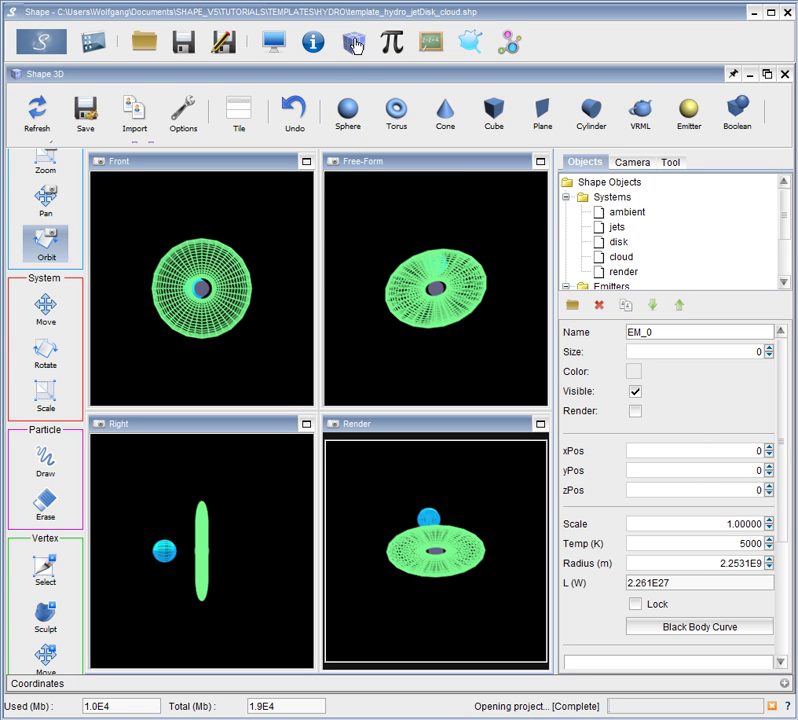
Step: Select the ambient system, check its sphere radius, and pick its Hydro modifier
left_click(627, 213)
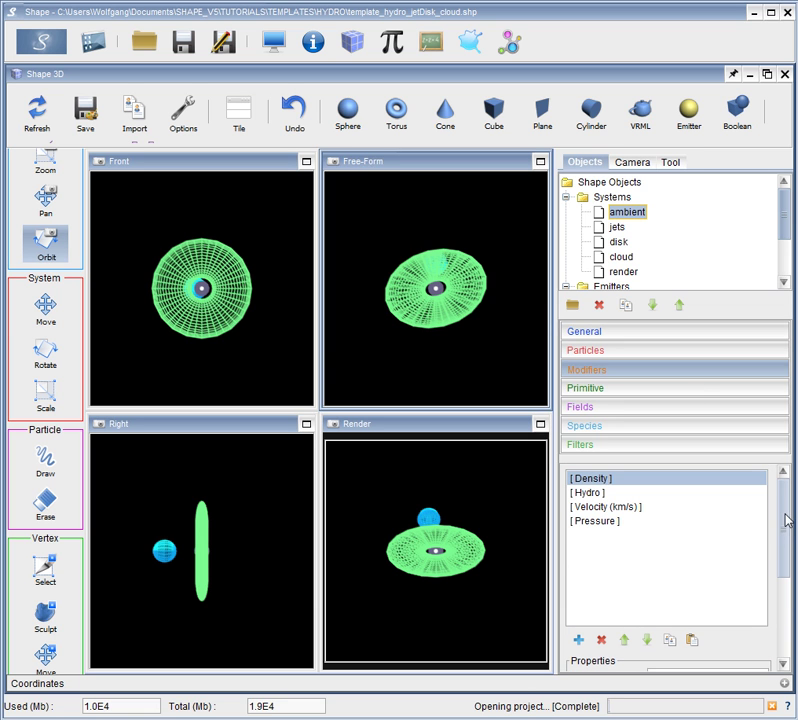
left_click(714, 394)
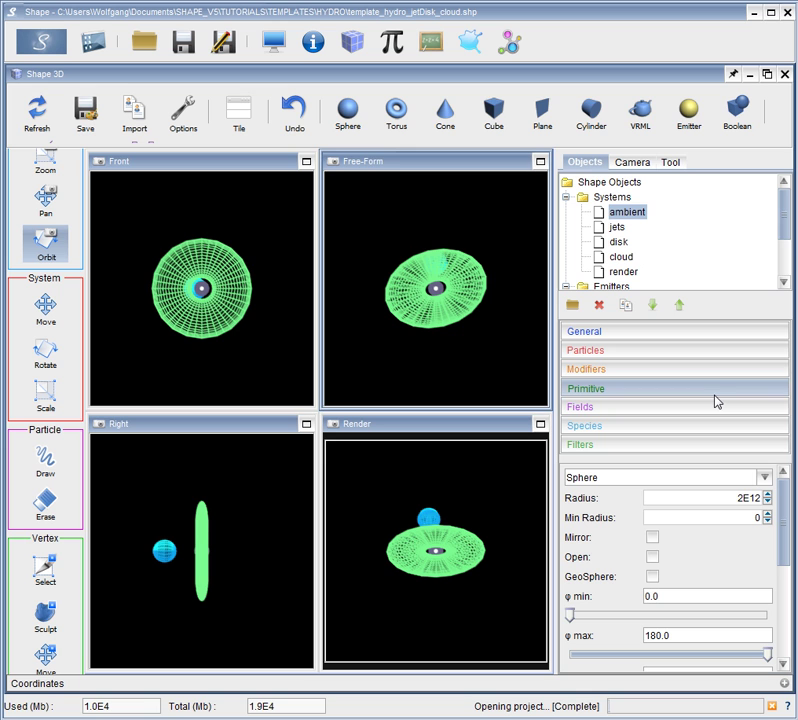
left_click_drag(690, 500, 751, 500)
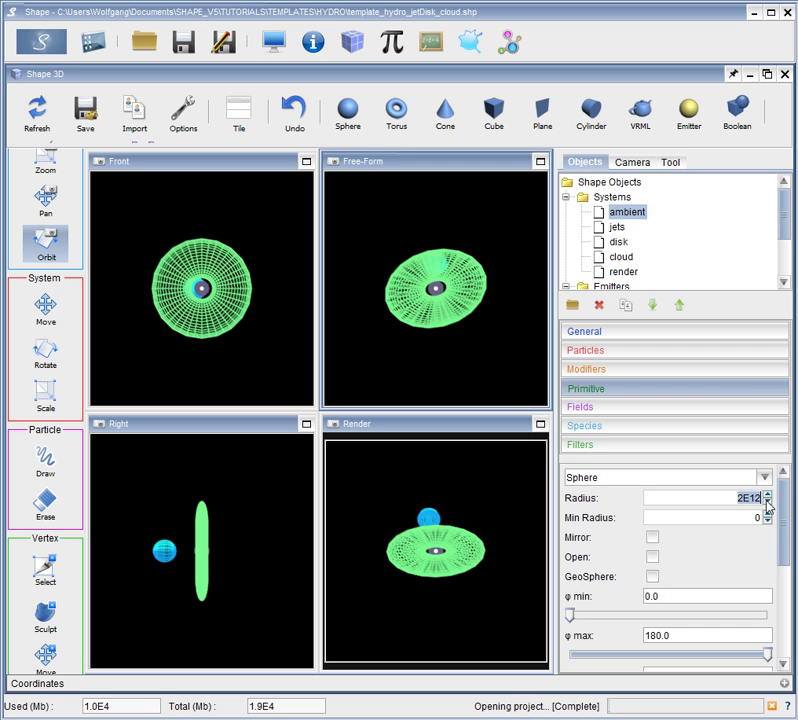
left_click(703, 377)
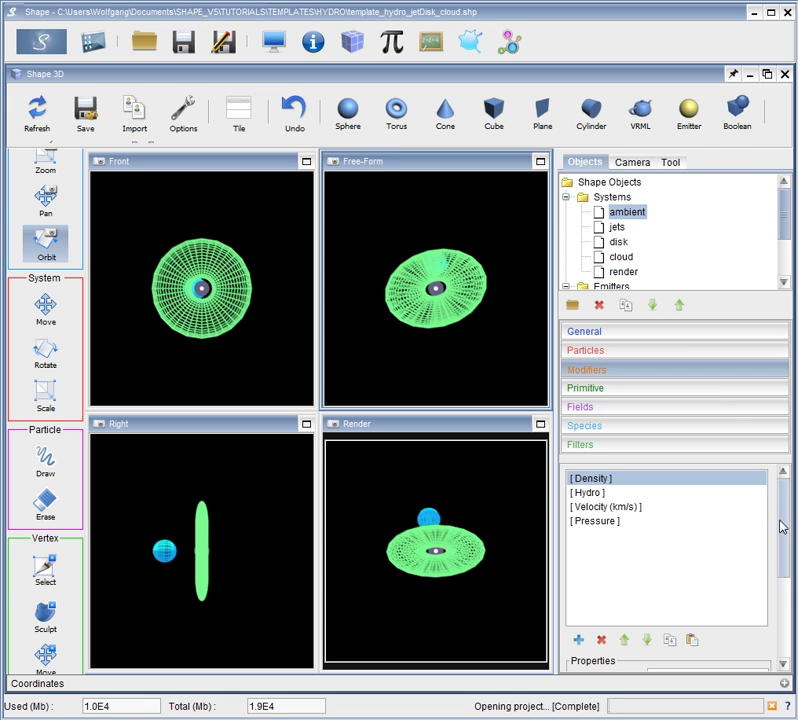
left_click(591, 494)
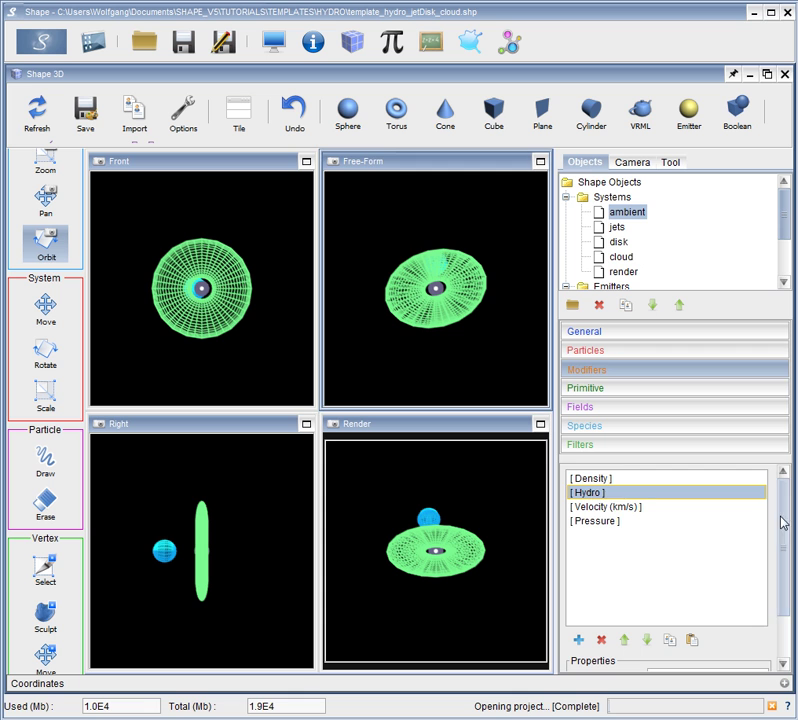
Step: Confirm the ambient Hydro modifier type stays set to Background
left_click_drag(784, 515, 784, 556)
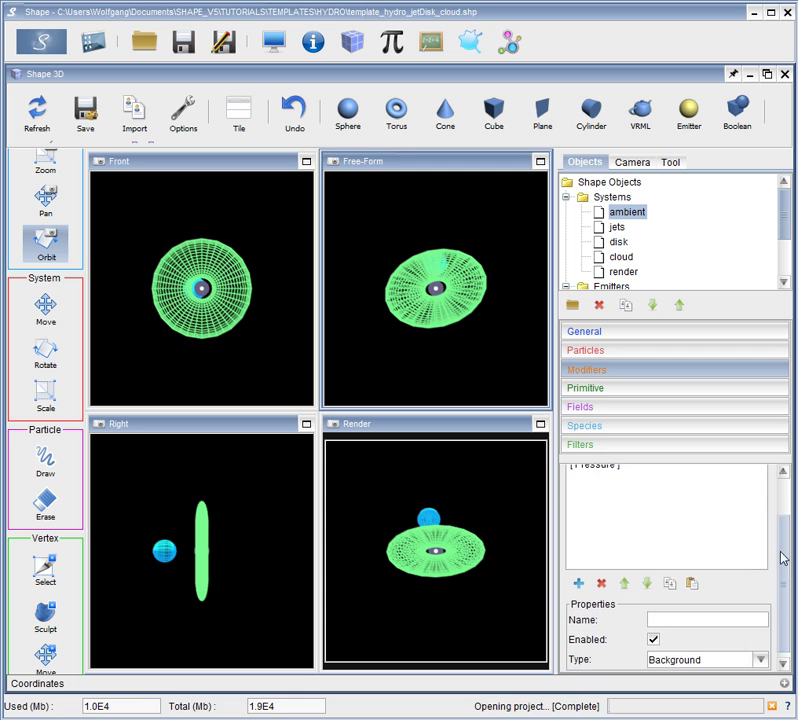
left_click(762, 656)
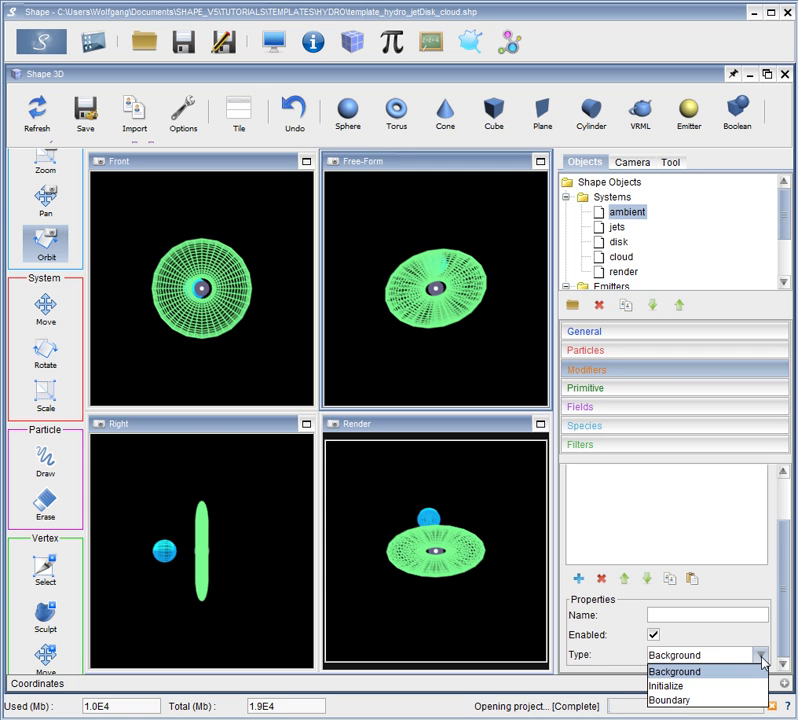
left_click(762, 657)
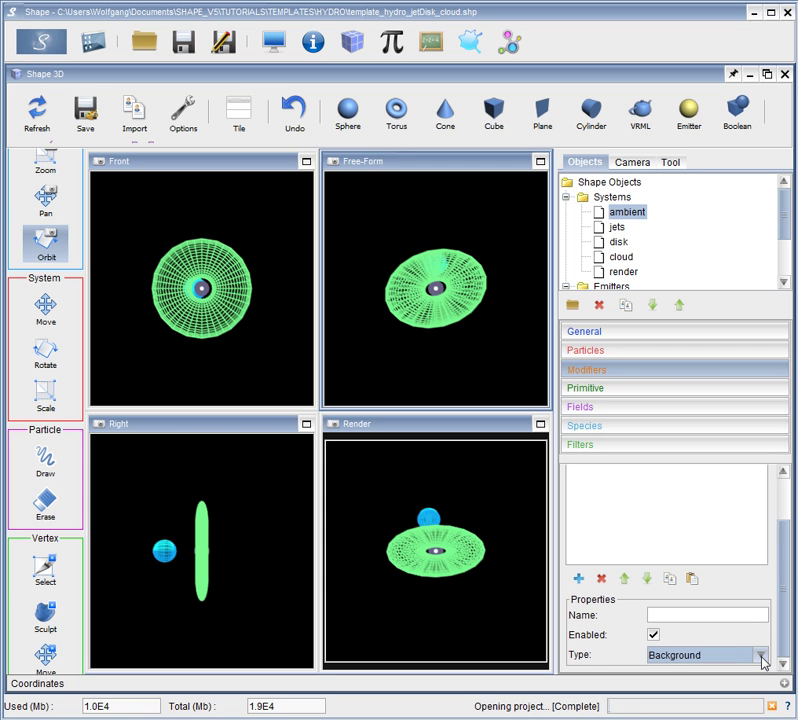
left_click(762, 656)
left_click(762, 656)
mouse_move(785, 632)
left_mouse_down()
mouse_move(789, 535)
mouse_move(778, 570)
mouse_move(778, 641)
left_mouse_up()
Step: Check the ambient Velocity modifier's f0 value, then select the Pressure modifier
left_click(625, 507)
left_click(678, 637)
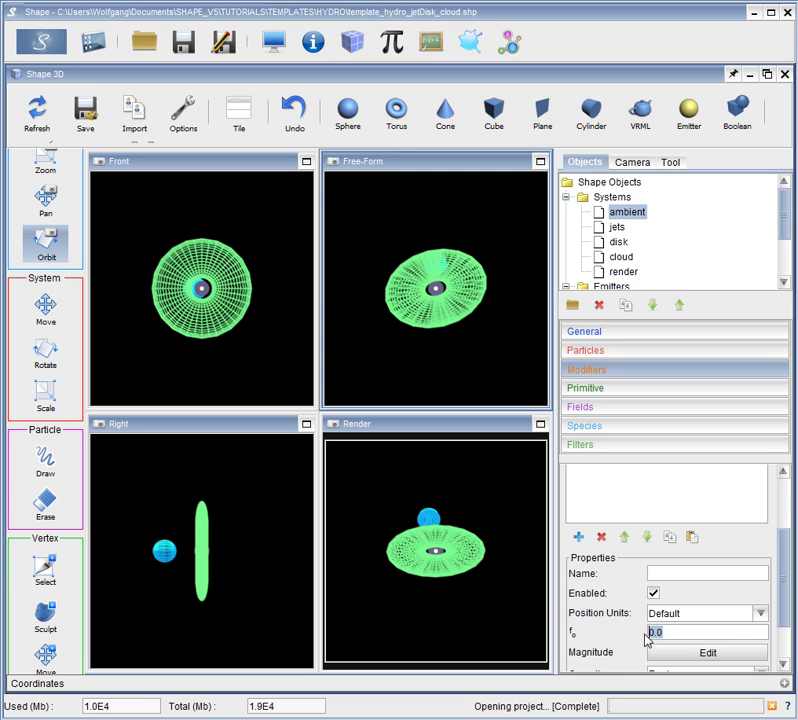
left_click_drag(789, 611, 793, 549)
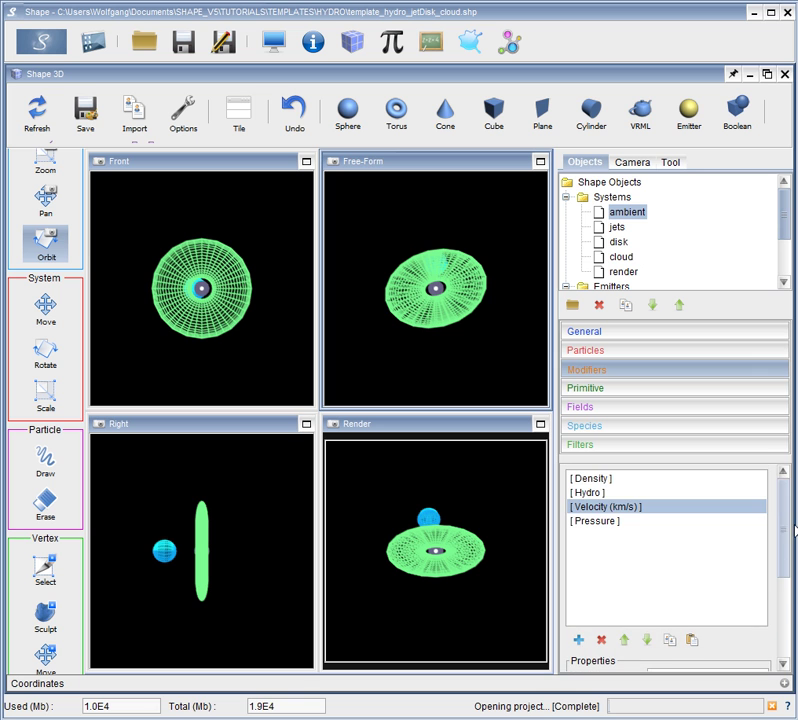
left_click_drag(781, 504, 771, 605)
left_click(605, 522)
Step: Open the ambient Pressure magnitude function and confirm P_env reads 1.3807E-12
left_click(650, 592)
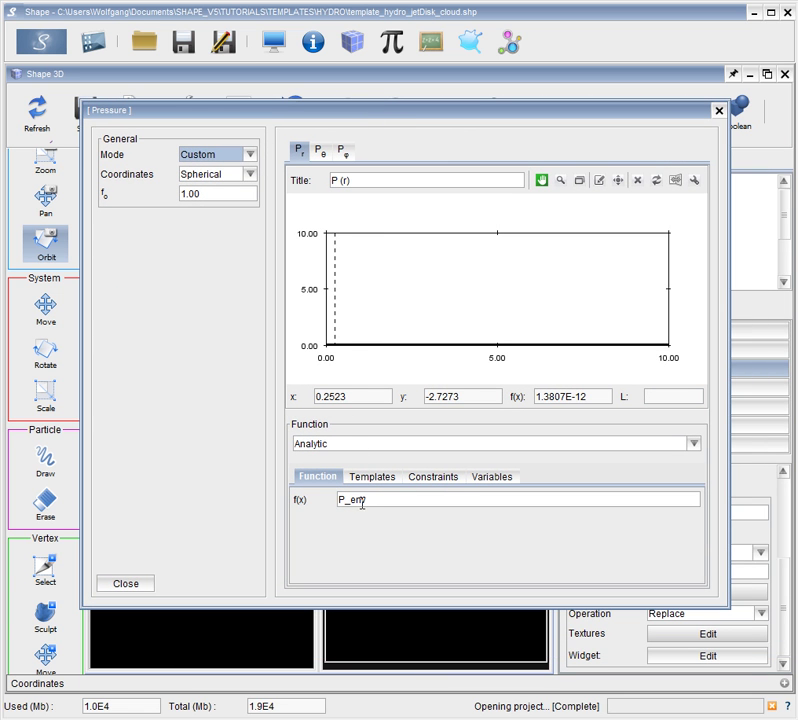
left_click_drag(368, 500, 338, 498)
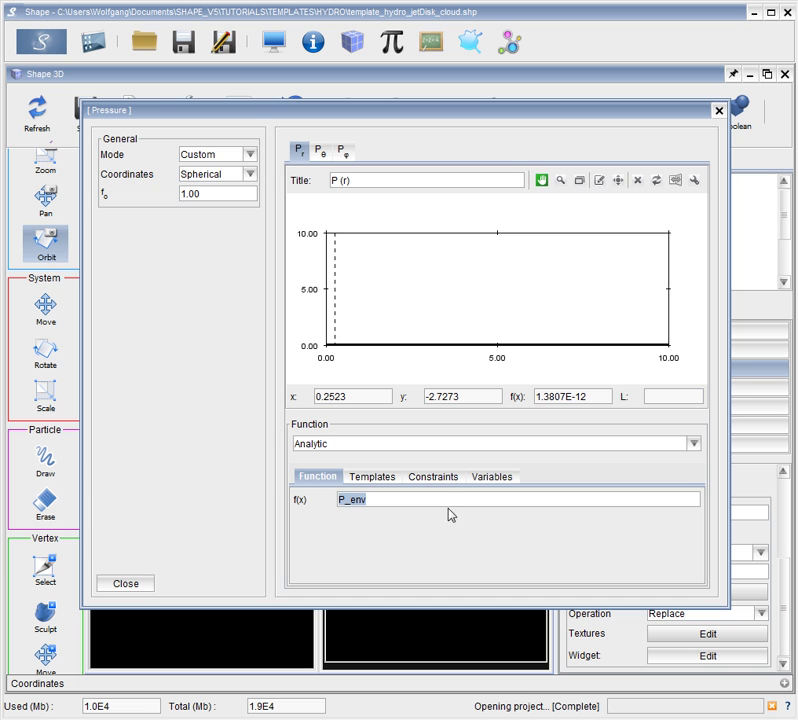
left_click(493, 477)
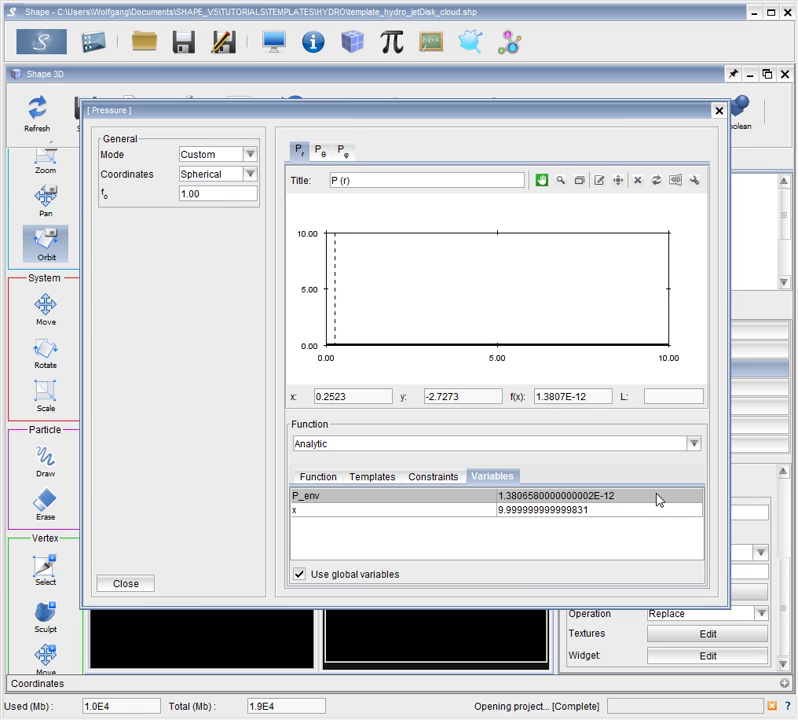
Step: Open the ambient Density magnitude function and confirm f(x) = d_env at 2.0071E-19
left_click(718, 110)
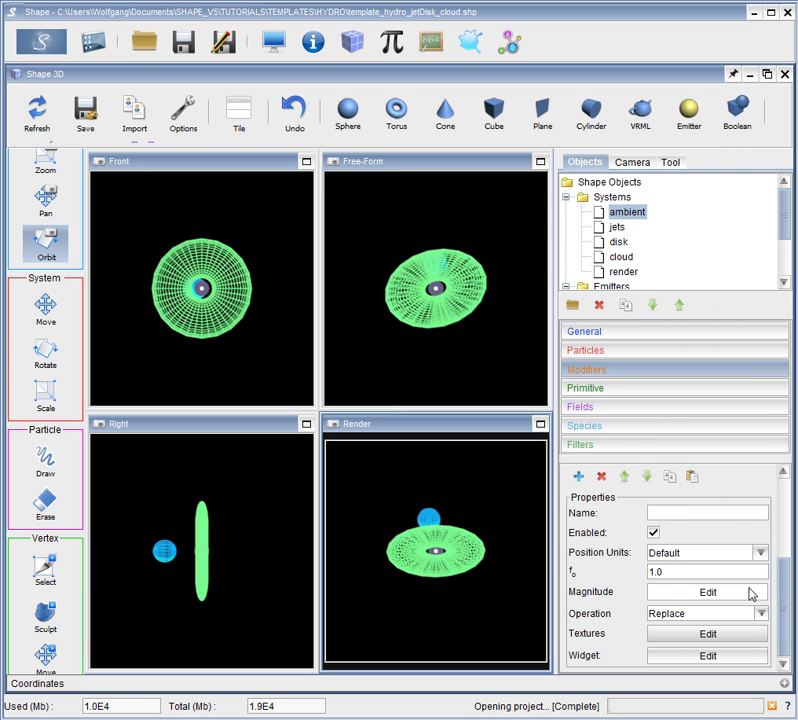
left_click_drag(787, 590, 780, 469)
left_click(600, 479)
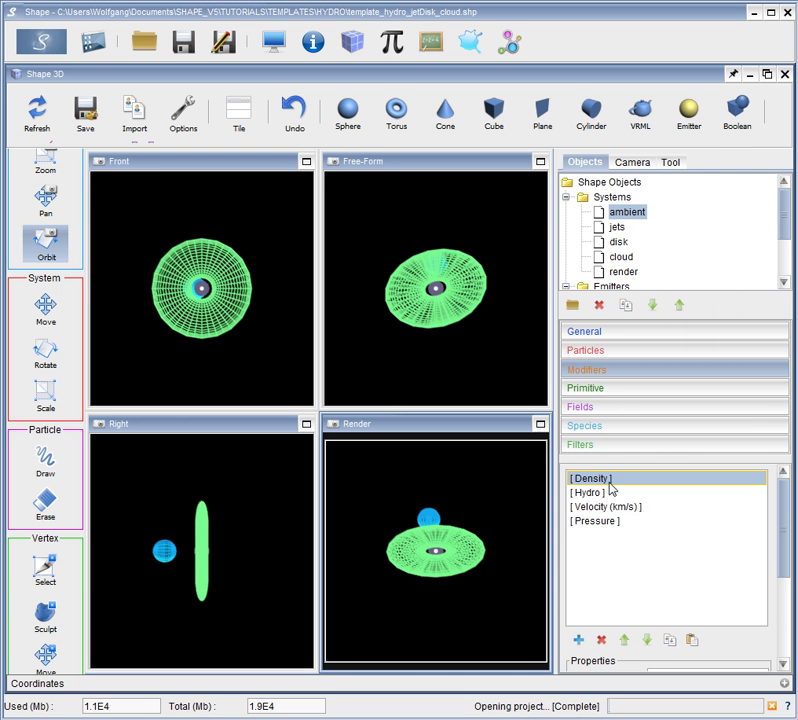
scroll(780, 560, "down", 5)
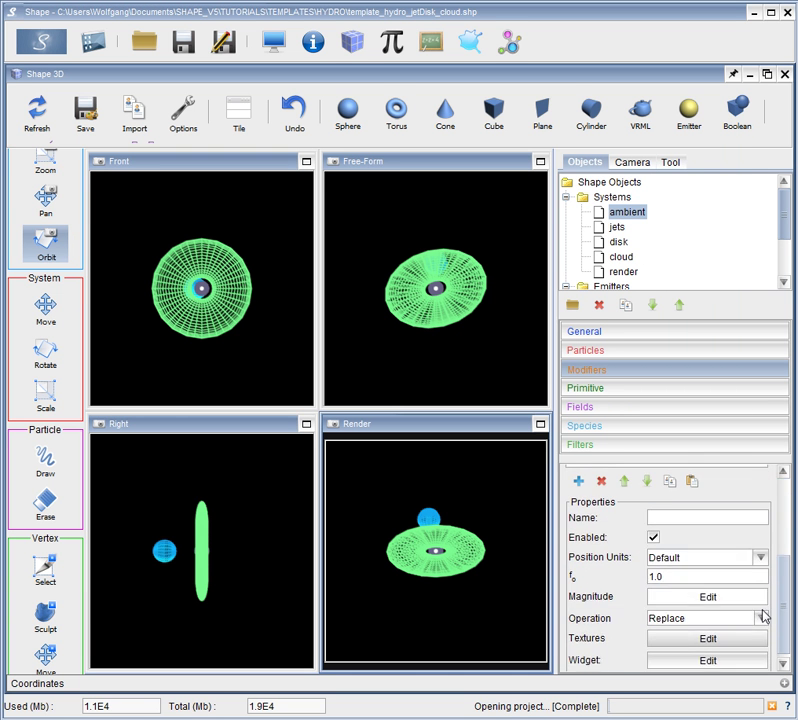
left_click(702, 592)
left_click_drag(591, 325, 212, 50)
double_click(330, 438)
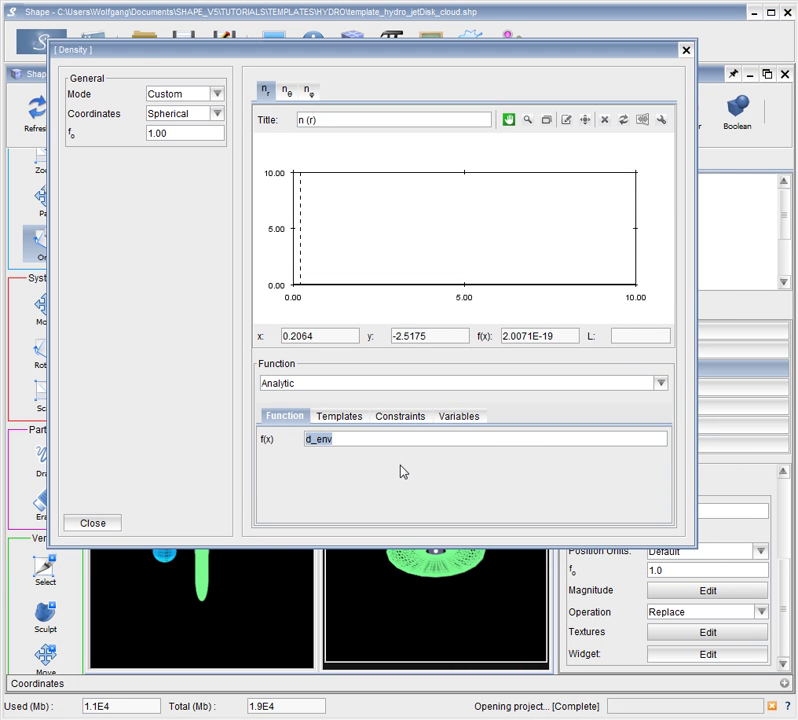
left_click(443, 418)
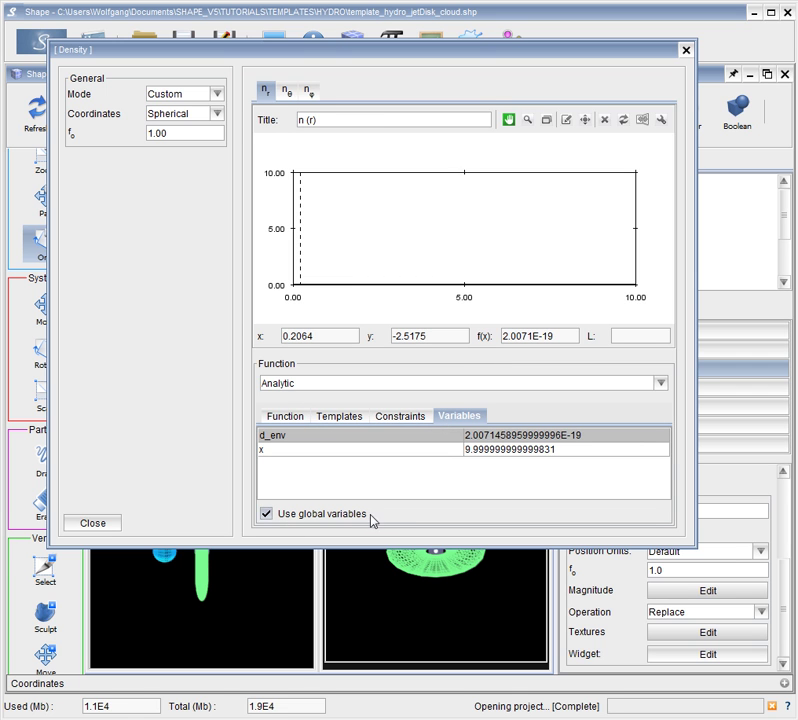
left_click(92, 522)
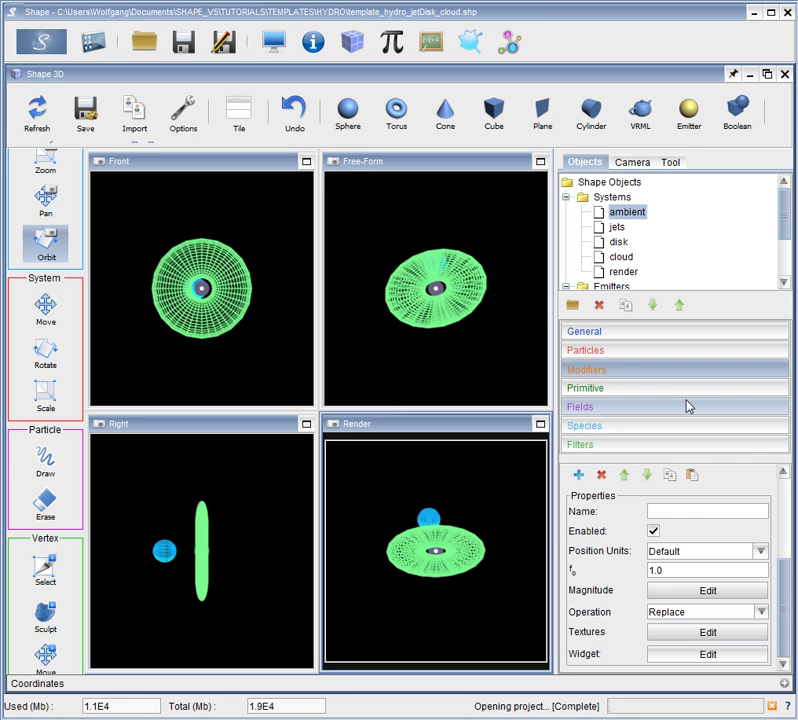
left_click(705, 590)
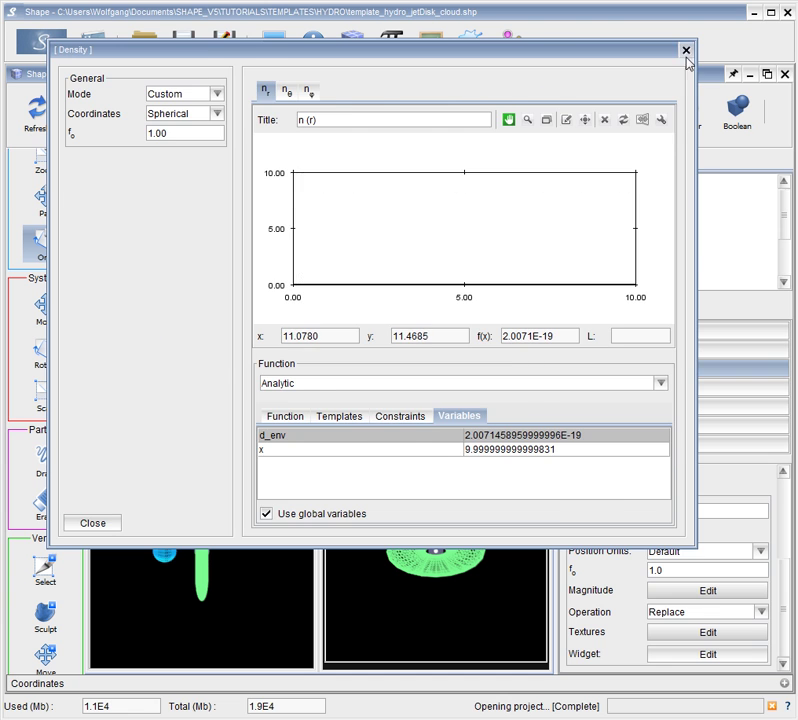
Step: Close the density editor, glance at disk and cloud modifiers, and browse the jets' modifier list
left_click(686, 52)
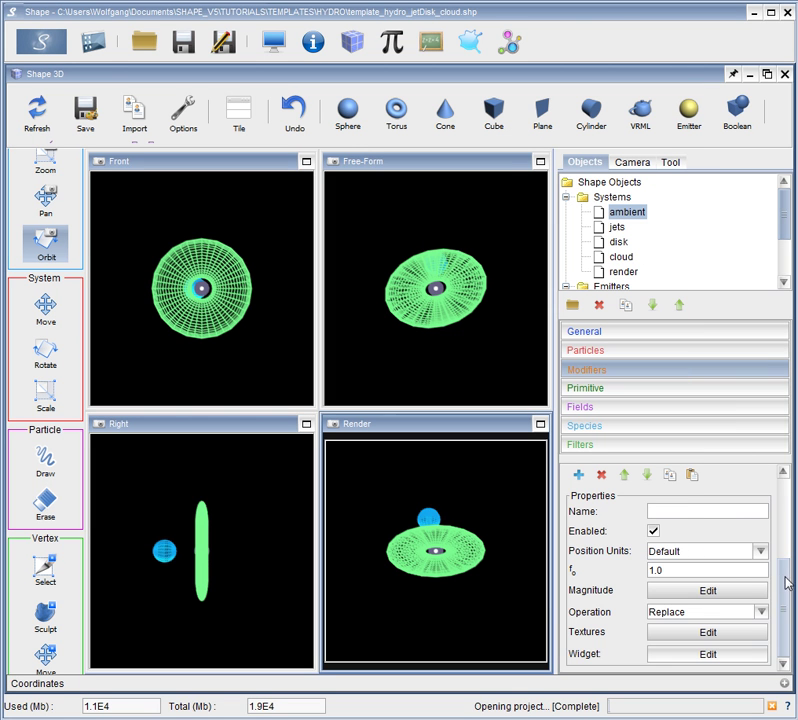
left_click_drag(786, 583, 786, 458)
left_click(618, 227)
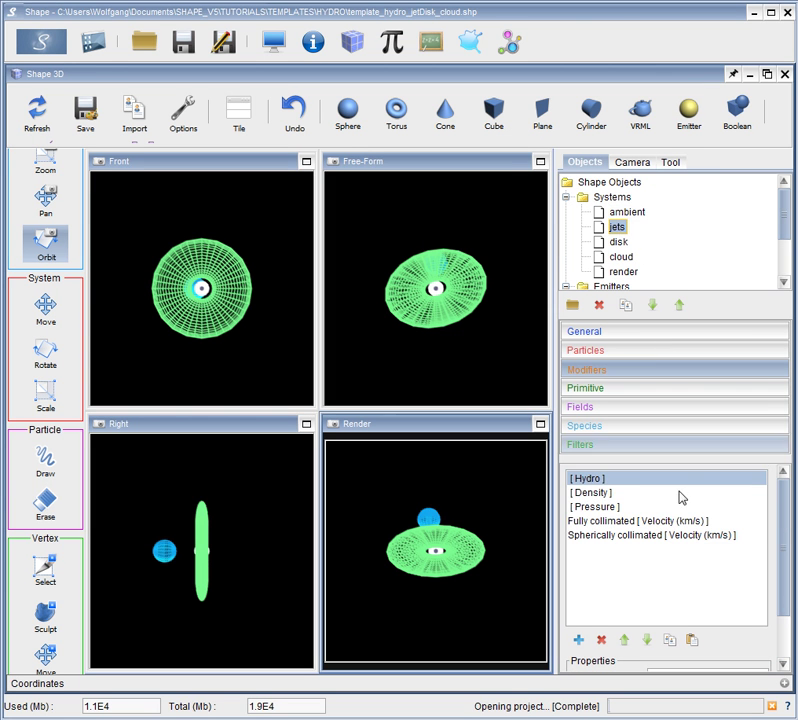
left_click(618, 243)
left_click(621, 258)
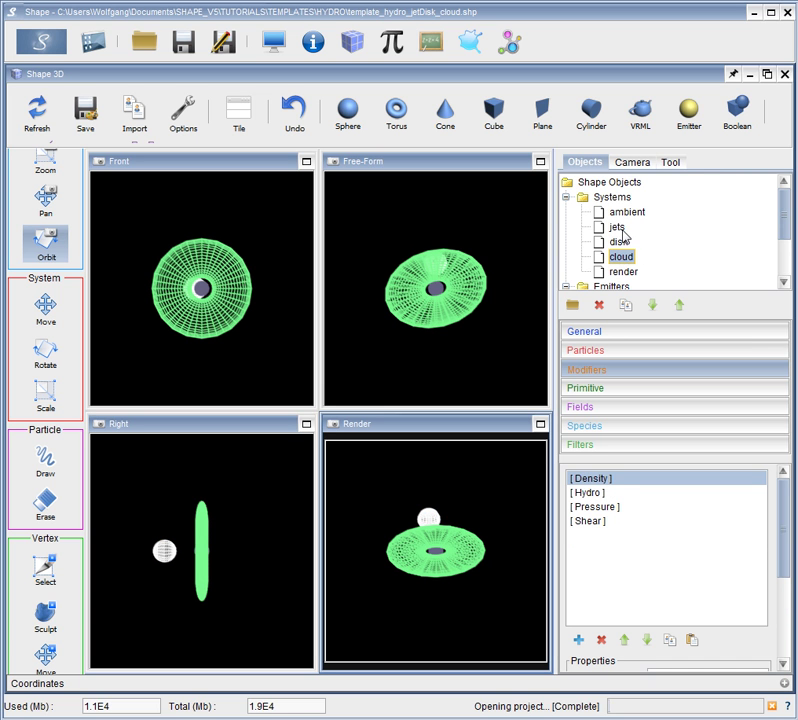
left_click(619, 228)
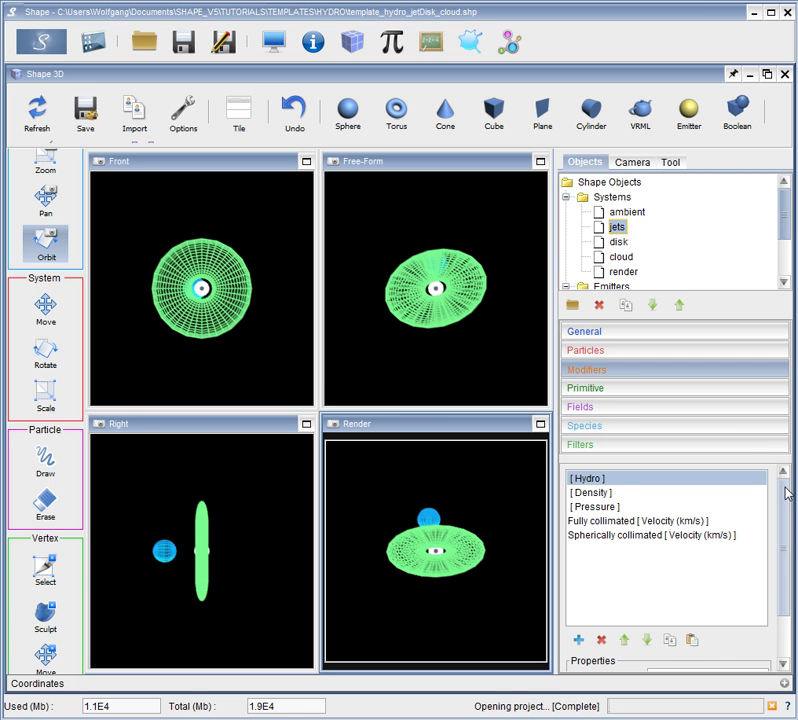
left_click_drag(787, 493, 778, 566)
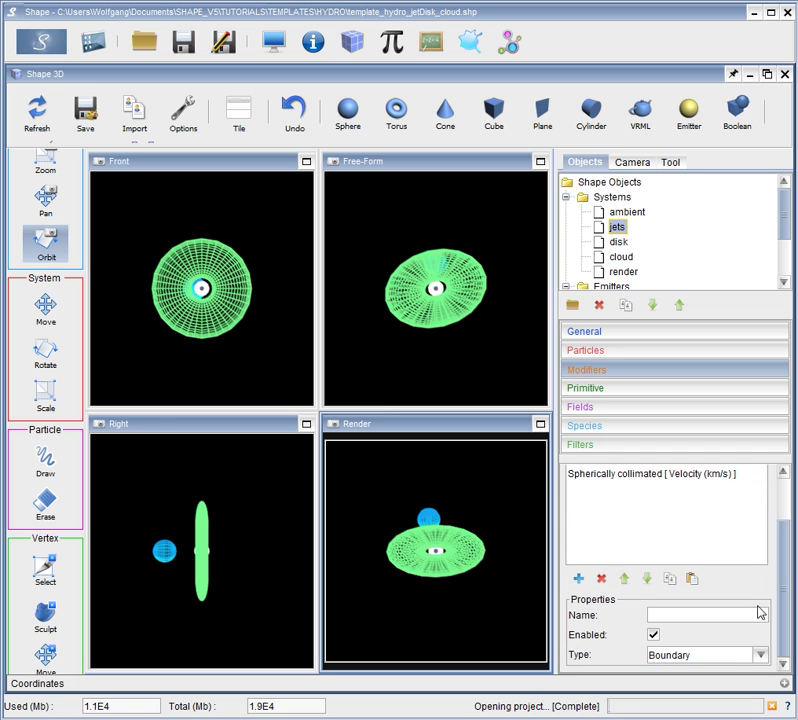
left_click_drag(784, 580, 789, 534)
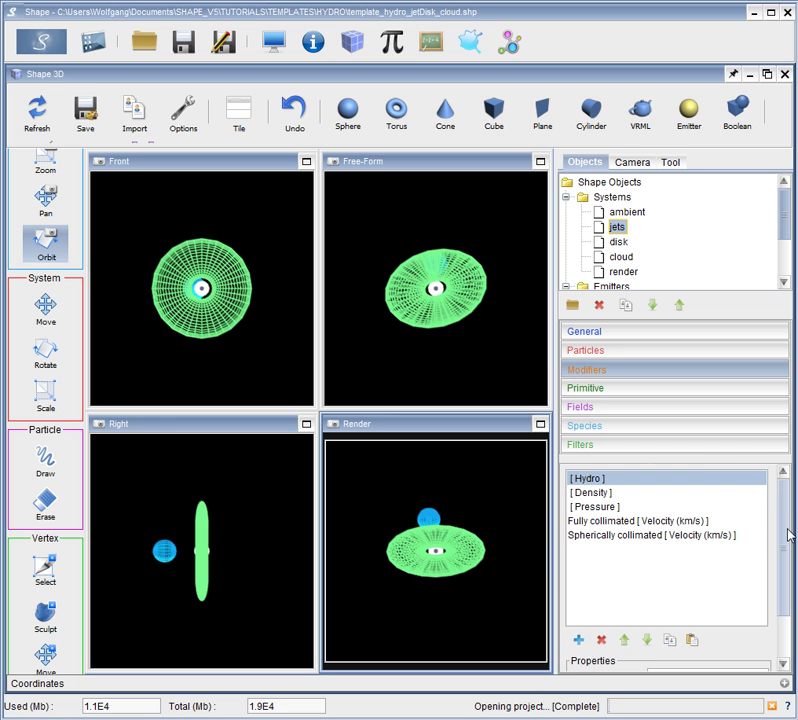
left_click_drag(786, 581, 771, 686)
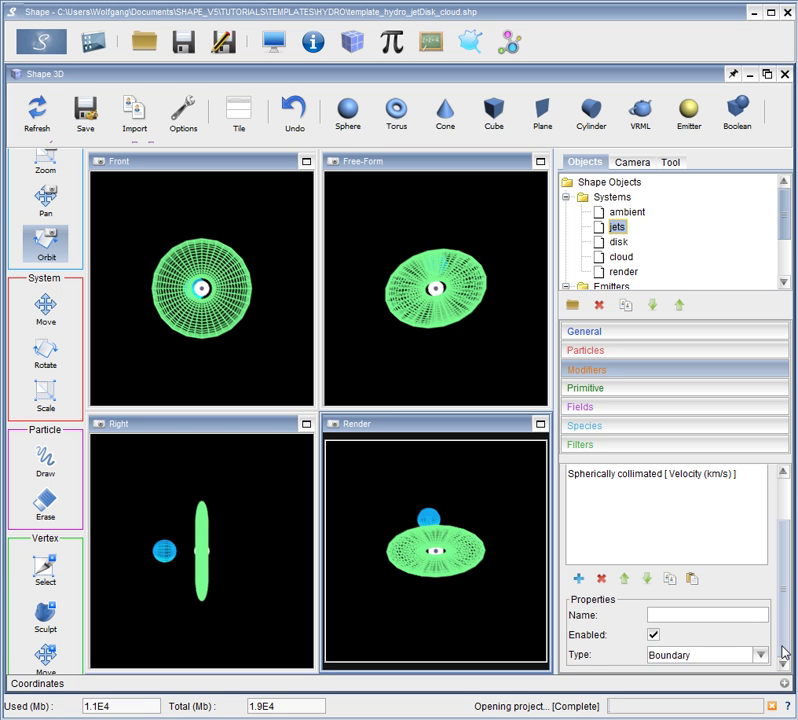
left_click_drag(783, 652, 792, 576)
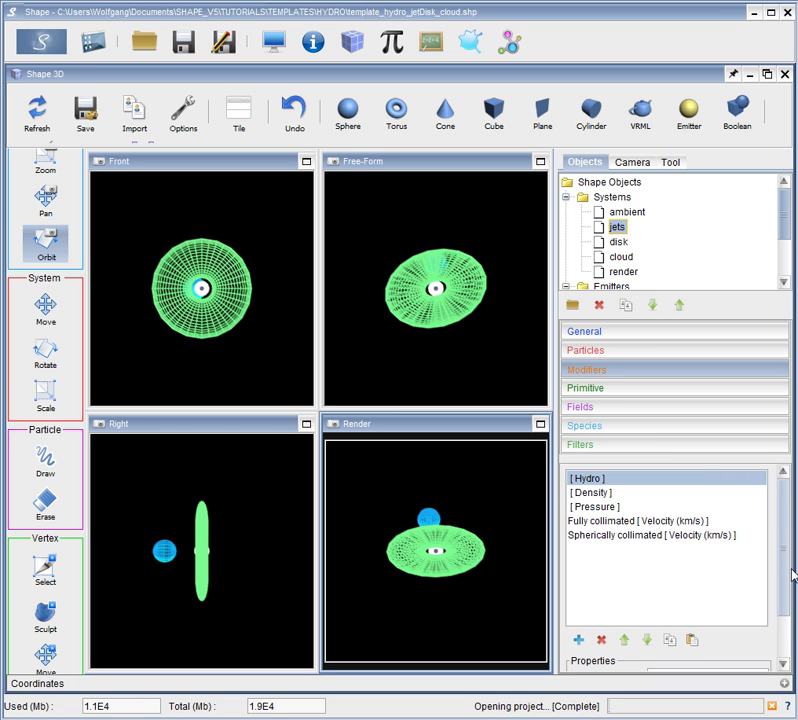
left_click(600, 492)
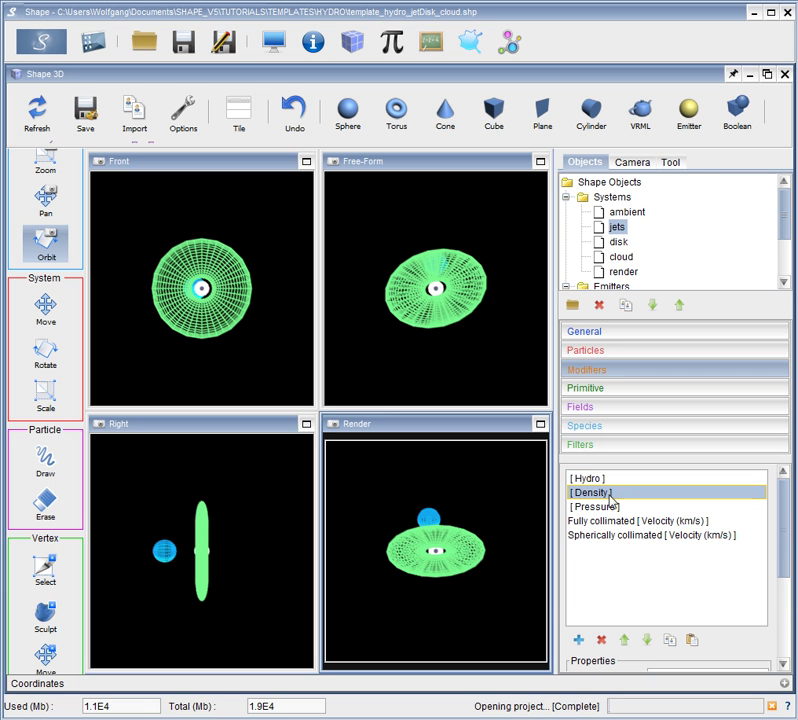
left_click_drag(781, 540, 784, 627)
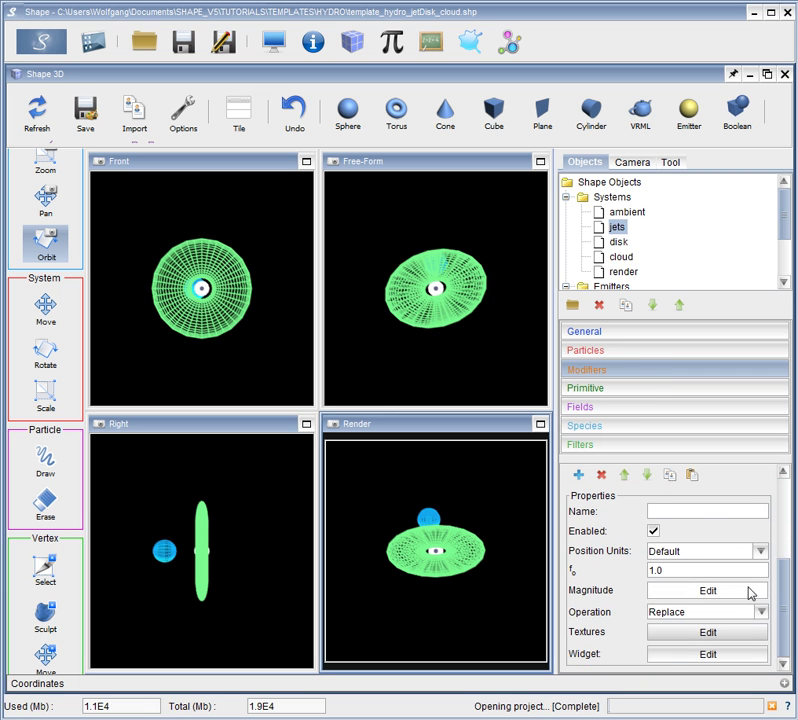
left_click(750, 591)
left_click_drag(631, 326, 303, 84)
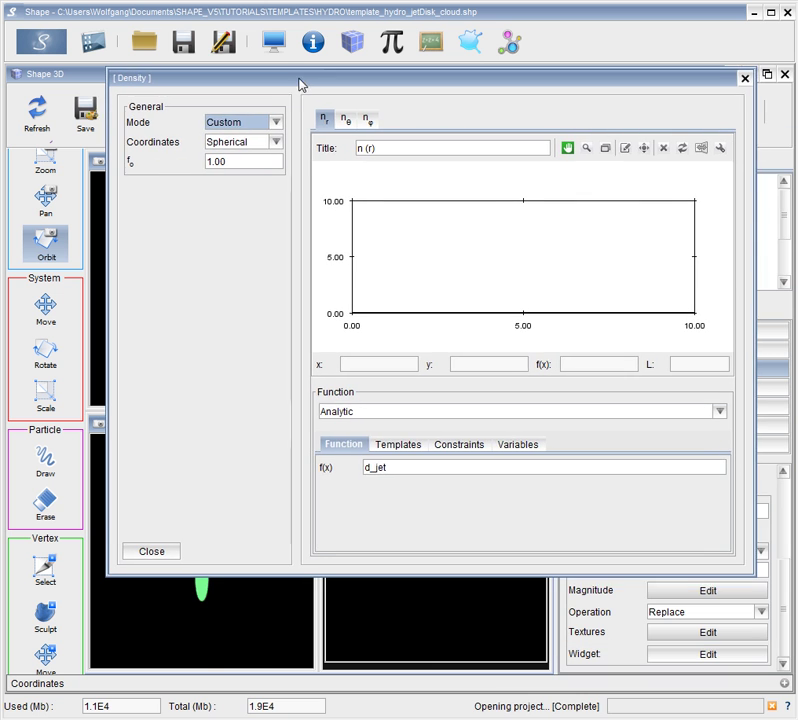
left_click(420, 474)
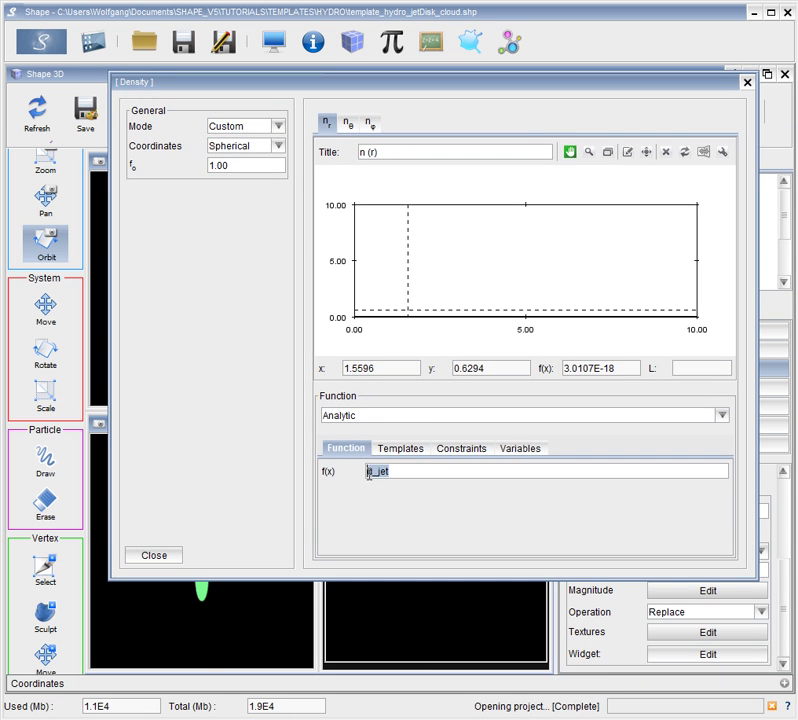
left_click(527, 449)
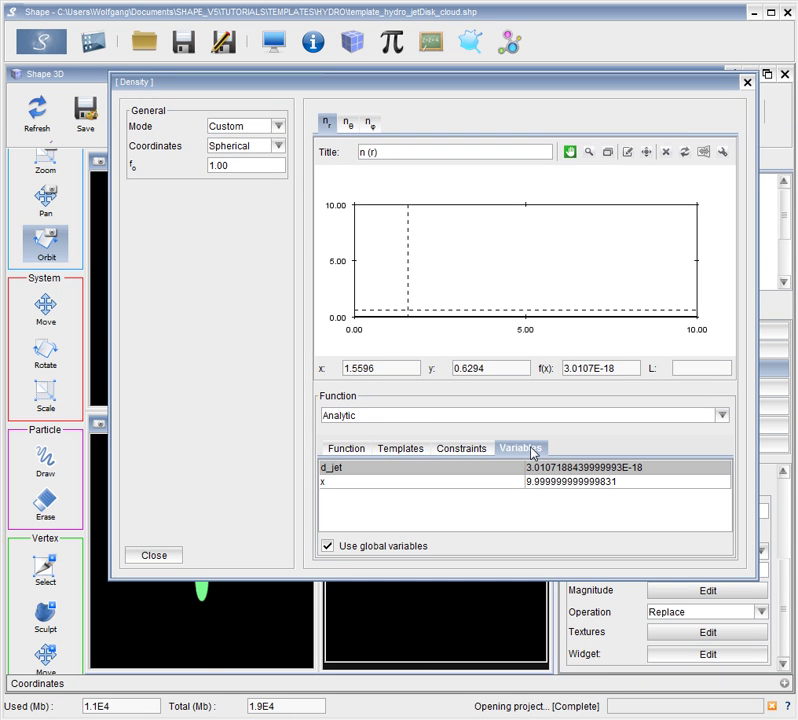
left_click(175, 556)
left_click_drag(778, 600, 769, 511)
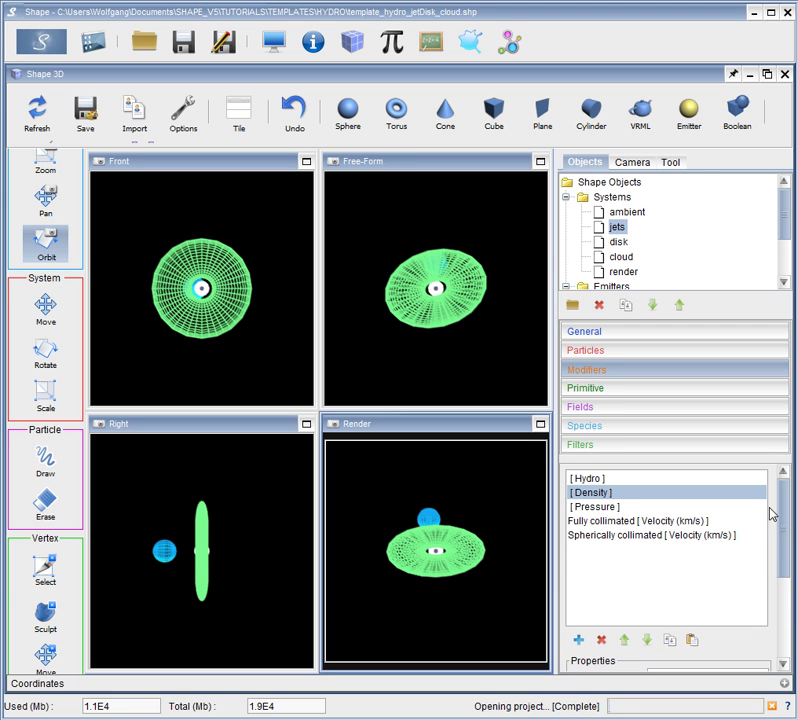
Step: Select the jets' Spherically collimated Velocity modifier and check its f0 of 300
left_click(592, 522)
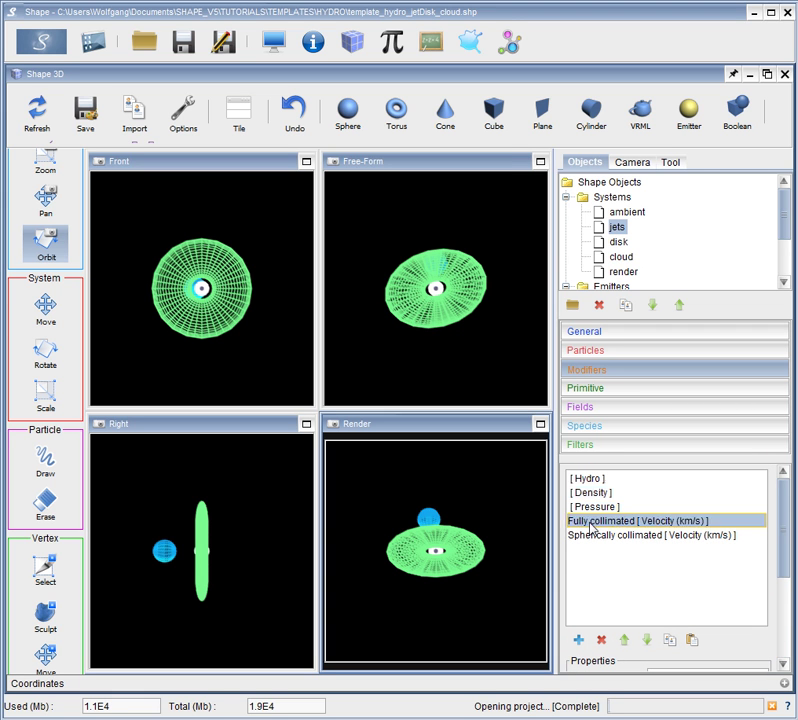
left_click(645, 540)
left_click_drag(785, 529, 778, 598)
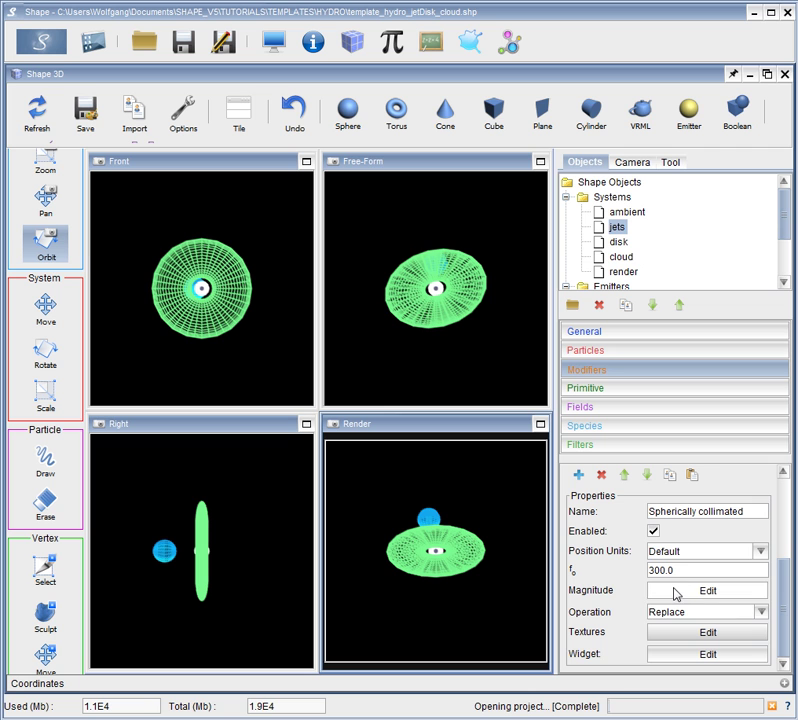
left_click_drag(679, 571, 645, 568)
Step: Open the Spherically collimated velocity editor, keeping Spherical coordinates, Radial field and f(x) = 1
left_click(679, 592)
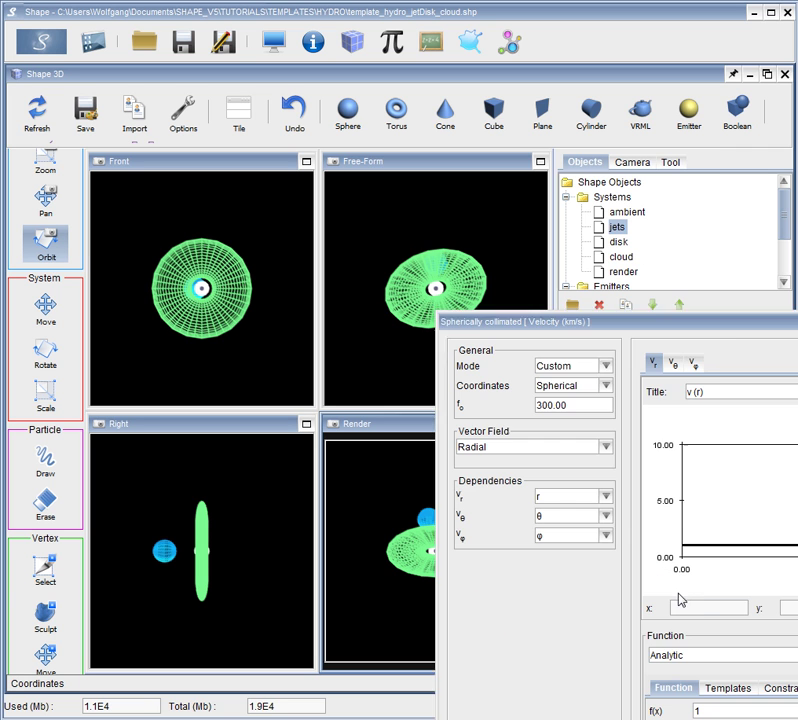
left_click_drag(735, 326, 395, 112)
left_click(268, 174)
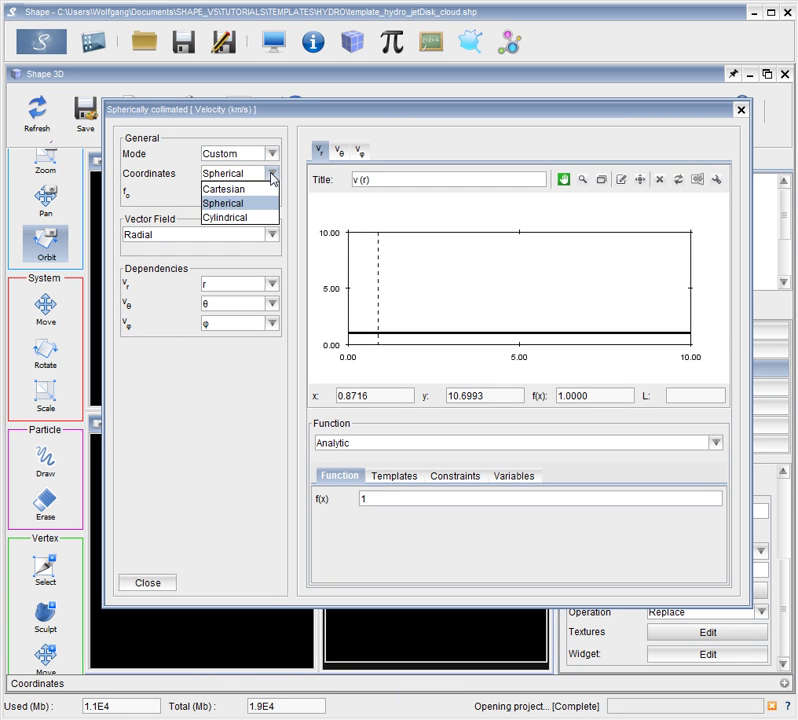
left_click(270, 175)
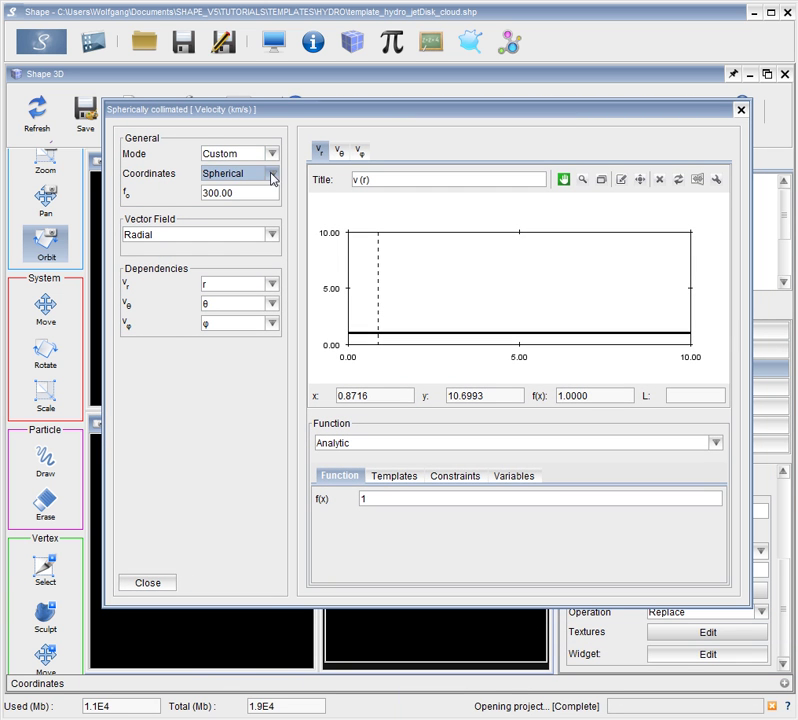
left_click(272, 236)
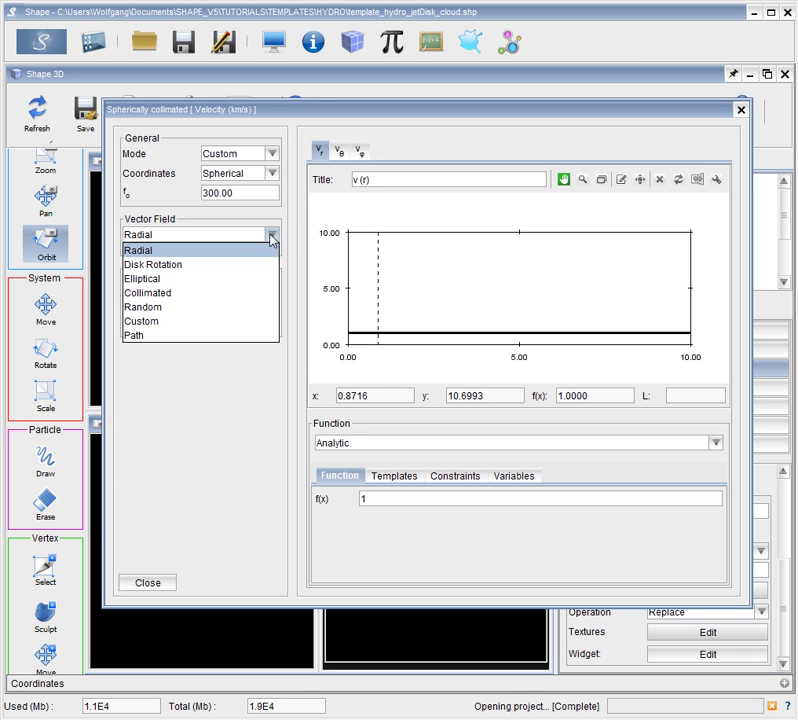
left_click(272, 236)
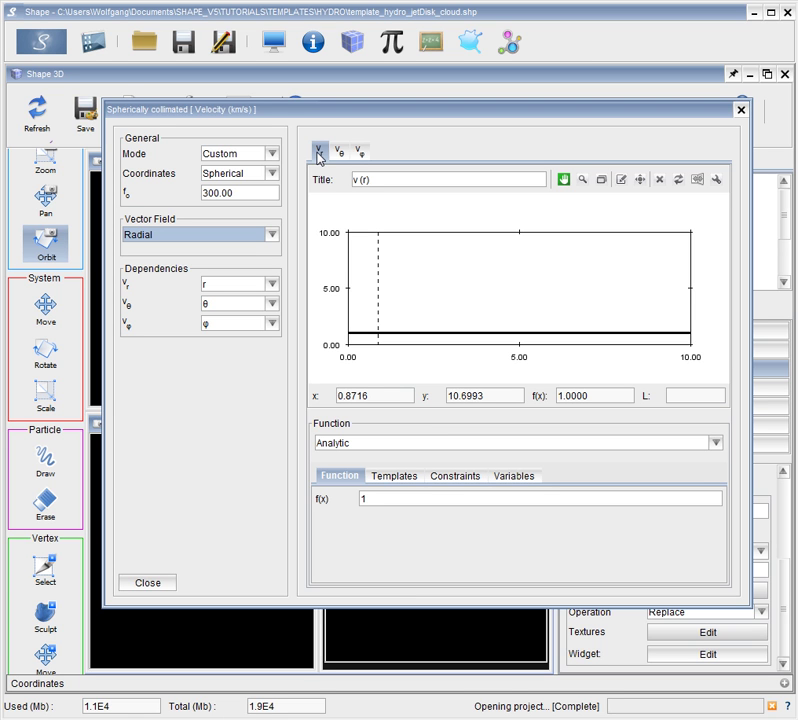
double_click(366, 499)
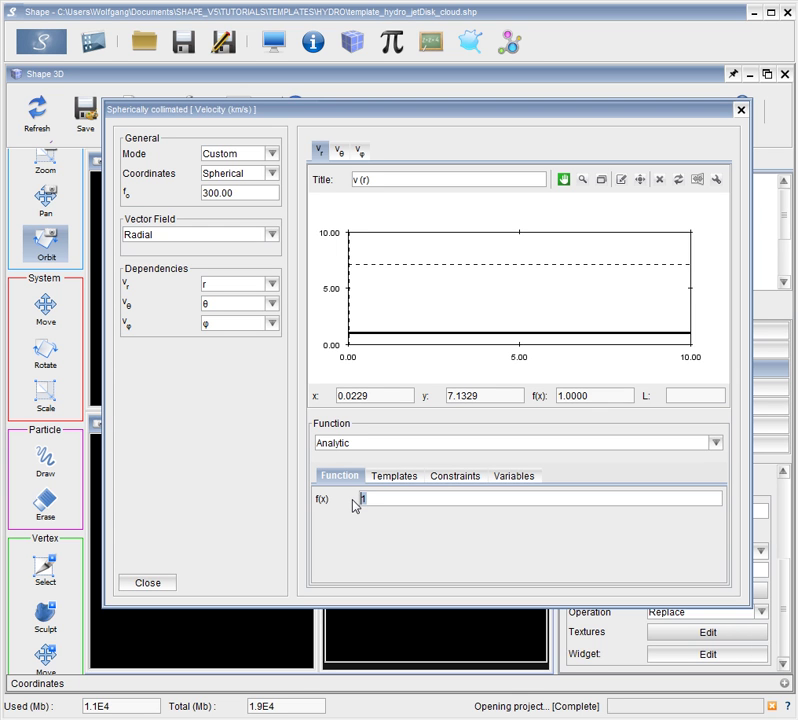
Step: Inspect the vθ and vφ profiles' 0.1 and sin(pi/180*(x-90))^20 terms, then select Fully collimated
left_click(342, 153)
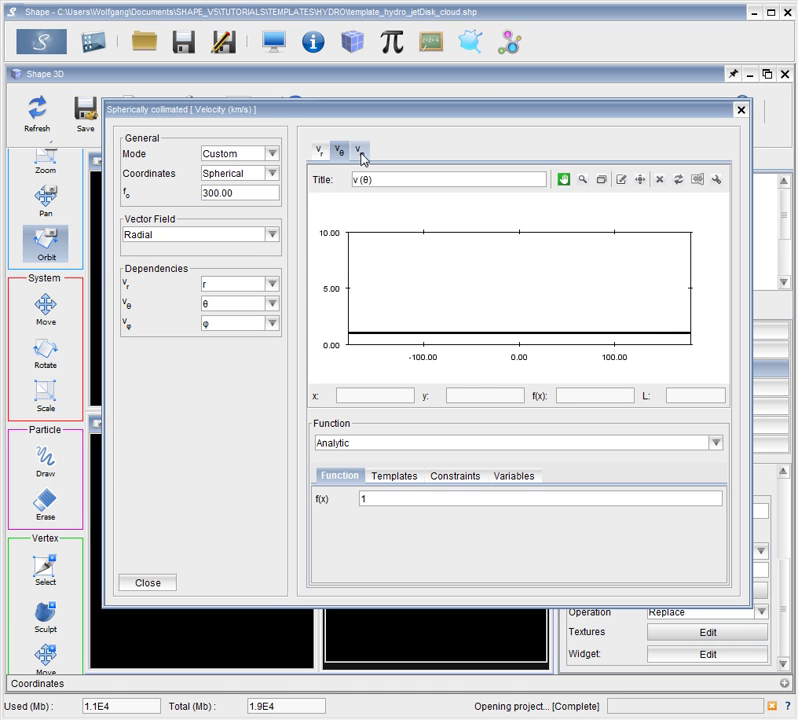
left_click(361, 153)
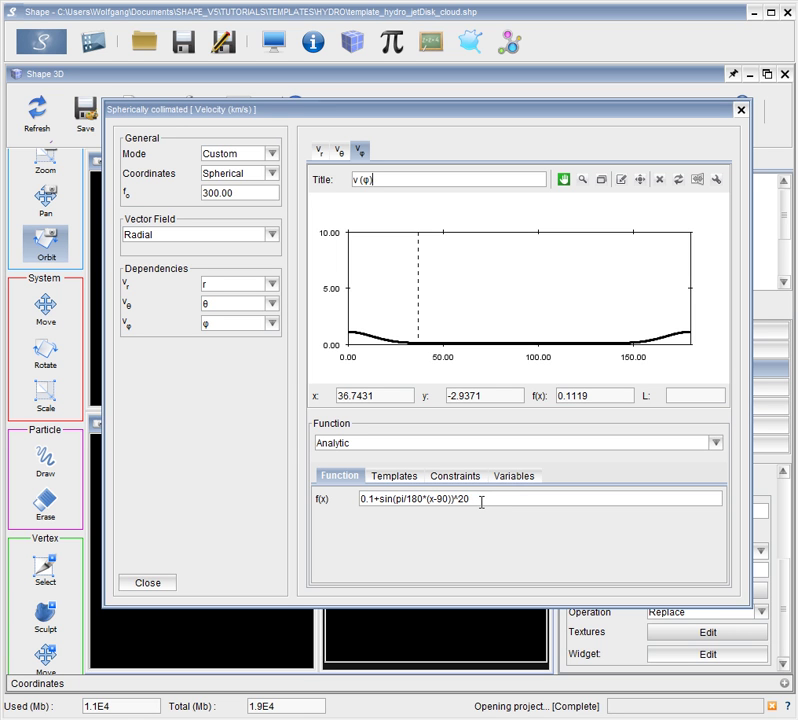
left_click_drag(478, 498, 346, 497)
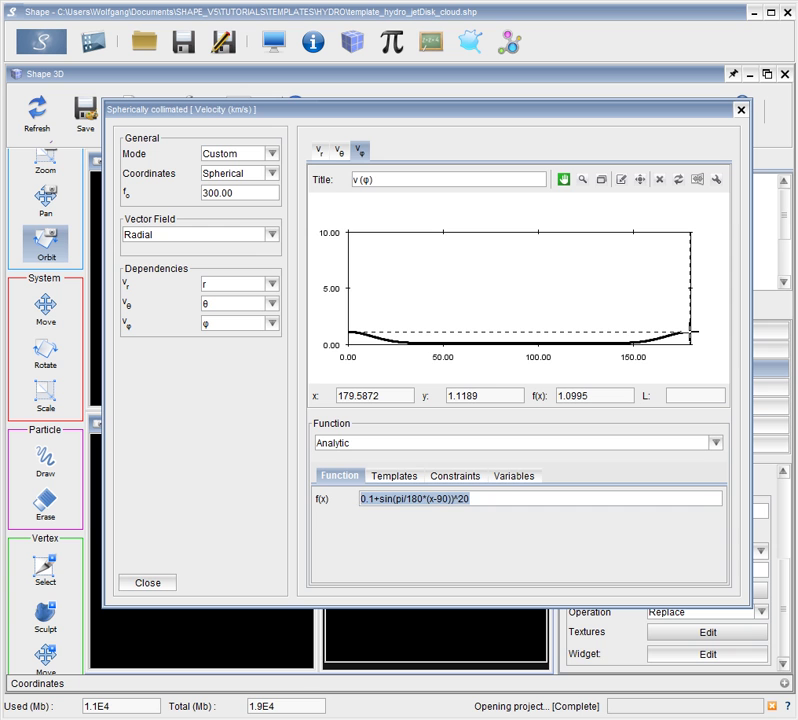
left_click(379, 502, "shift")
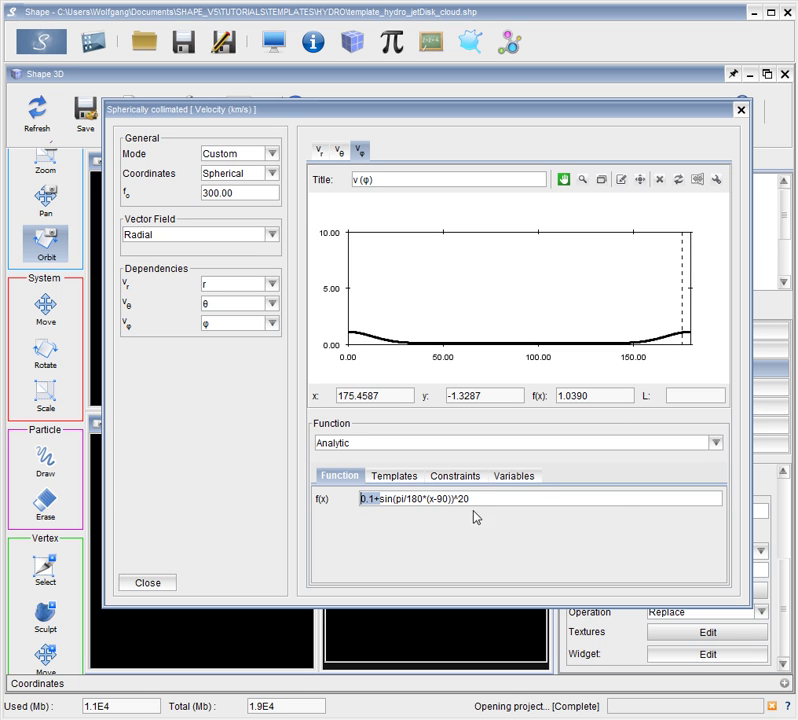
left_click_drag(468, 500, 382, 502)
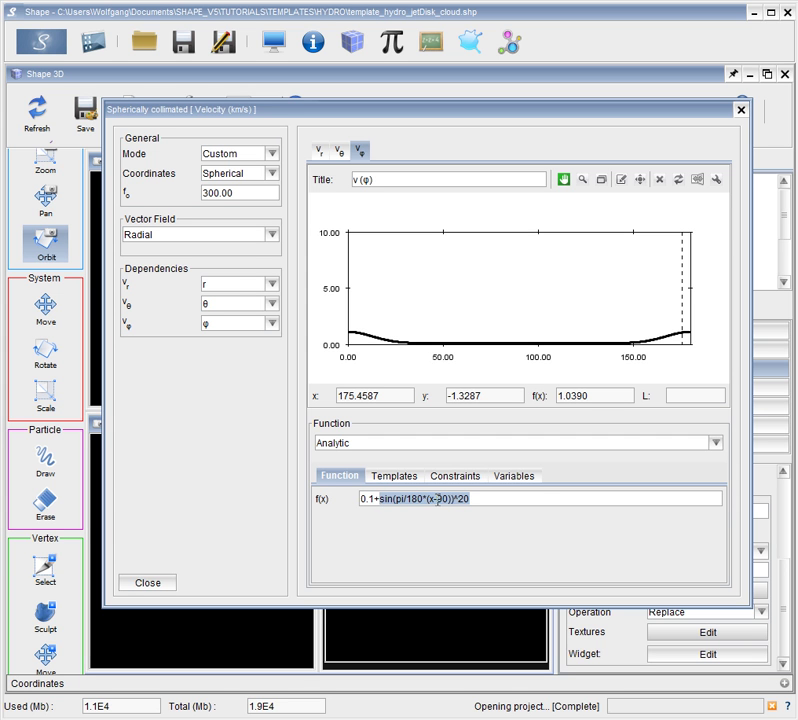
left_click(146, 585)
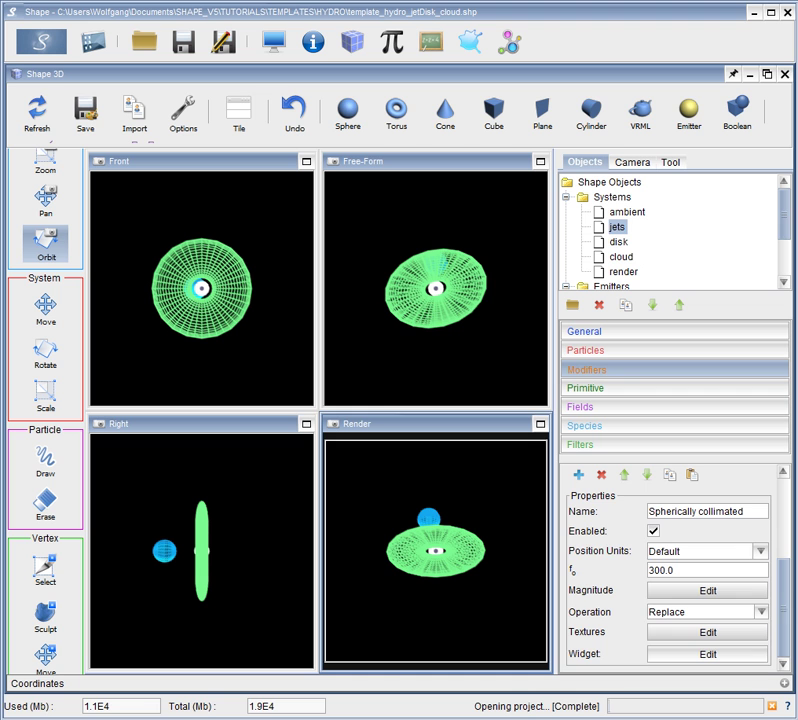
left_click_drag(785, 623, 778, 654)
left_click(674, 522)
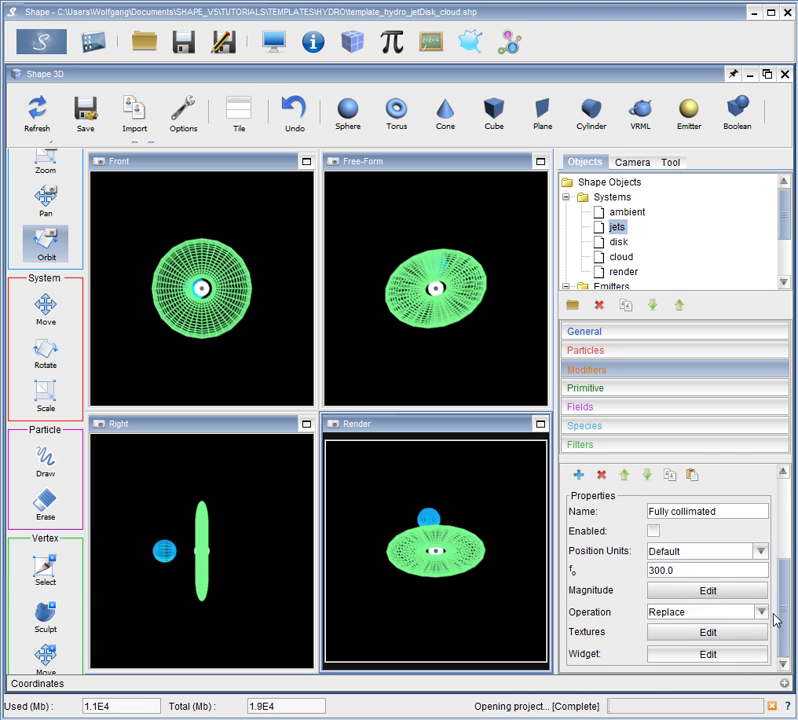
left_click(723, 592)
left_click_drag(700, 368, 372, 153)
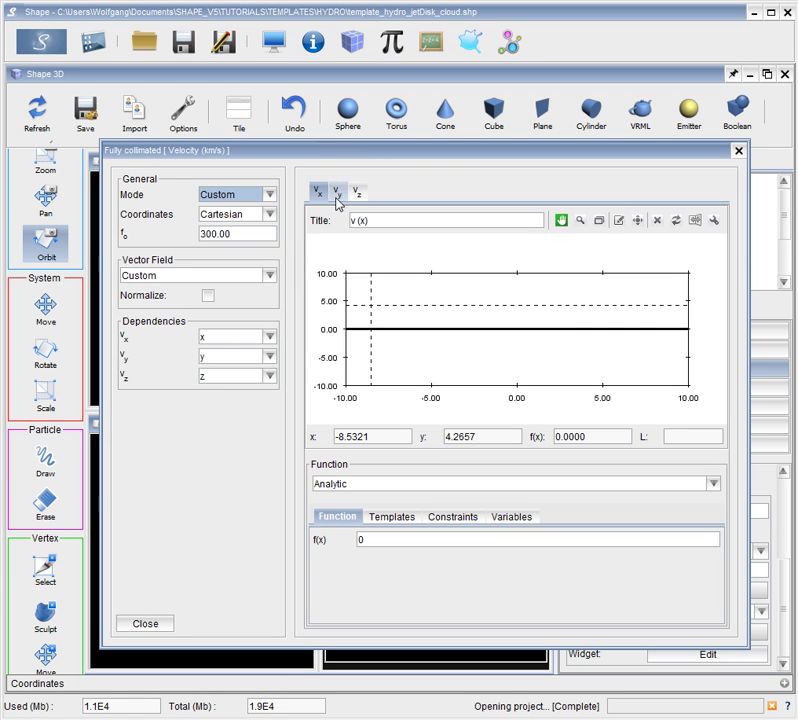
left_click(271, 277)
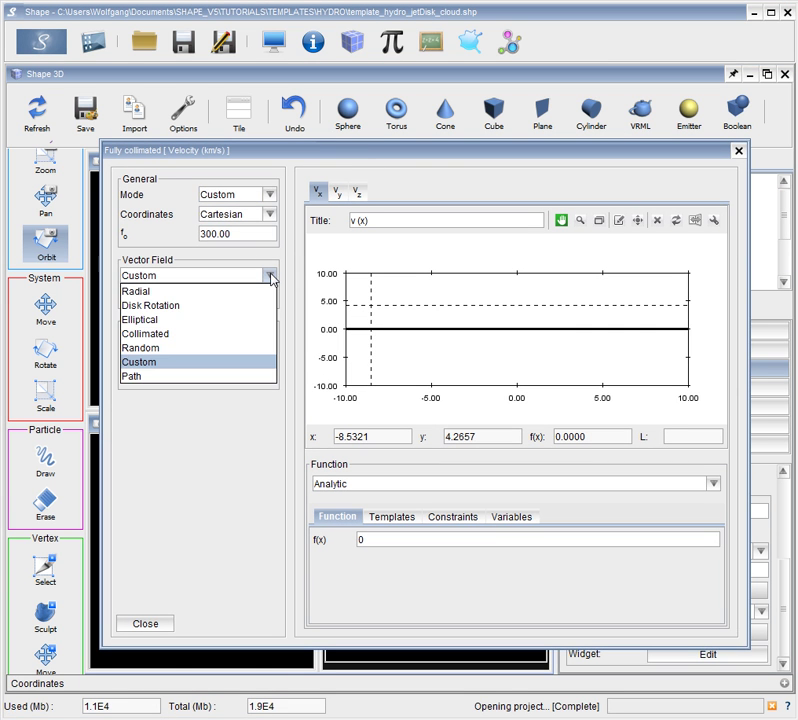
left_click(271, 279)
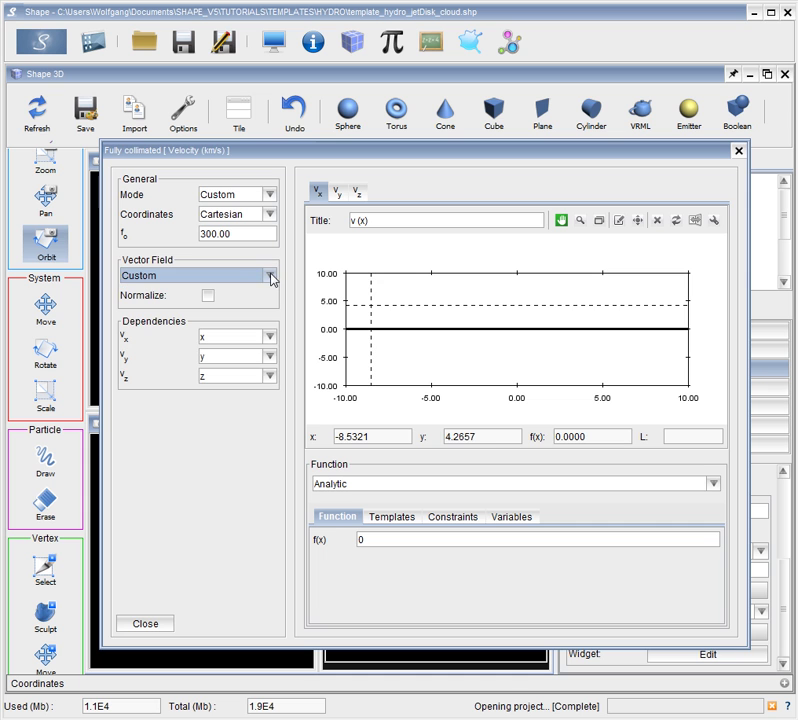
left_click(338, 191)
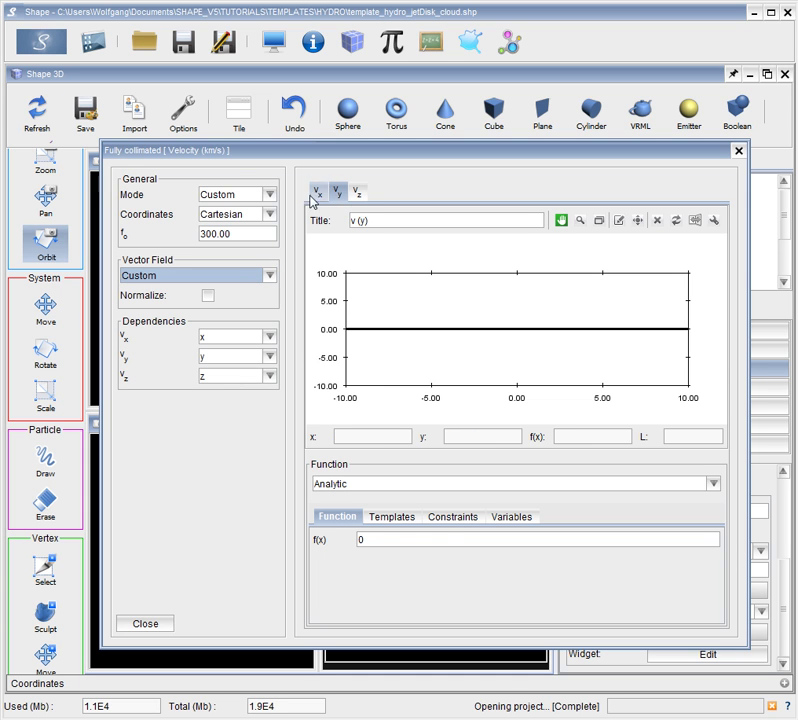
left_click(362, 539)
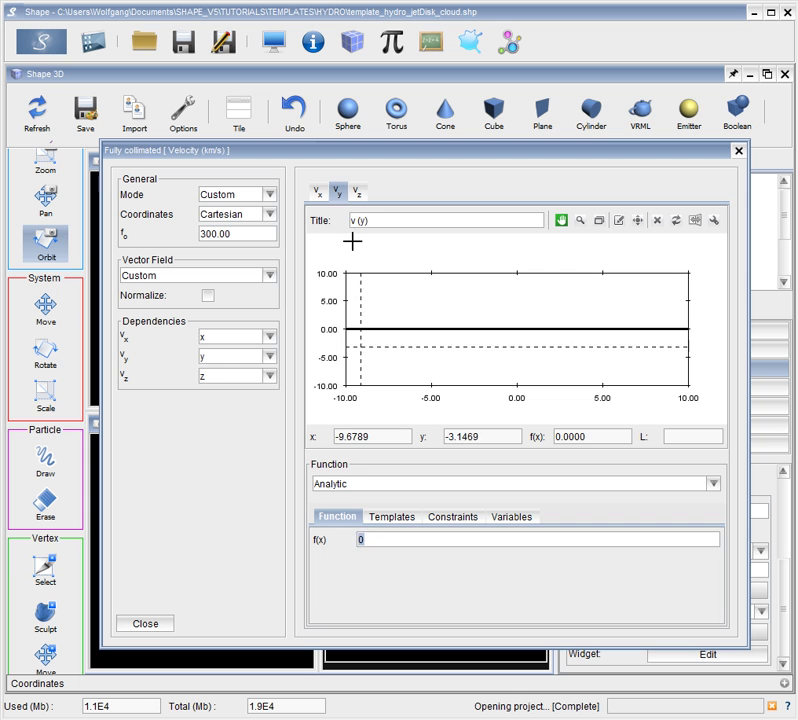
left_click(358, 191)
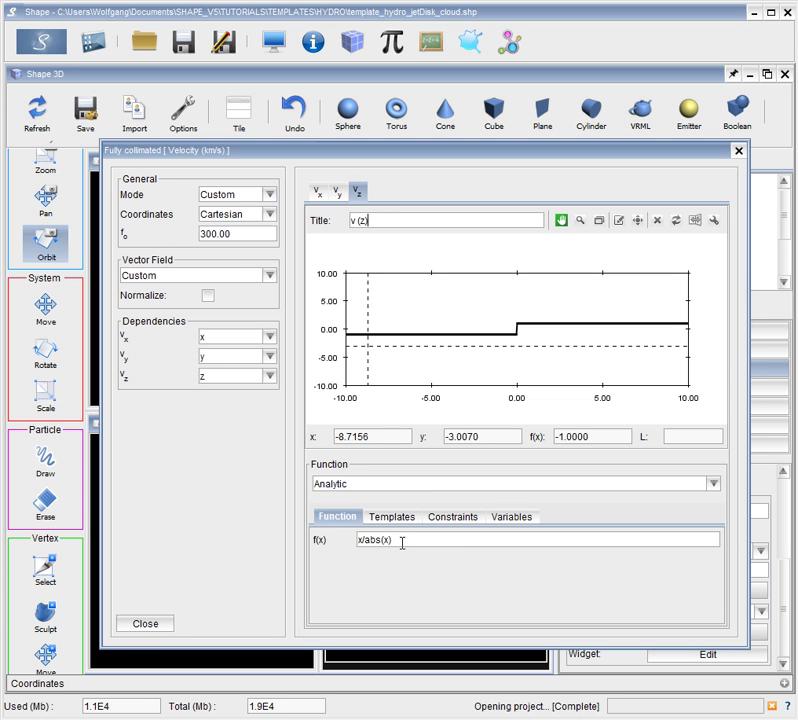
left_click_drag(401, 541, 354, 547)
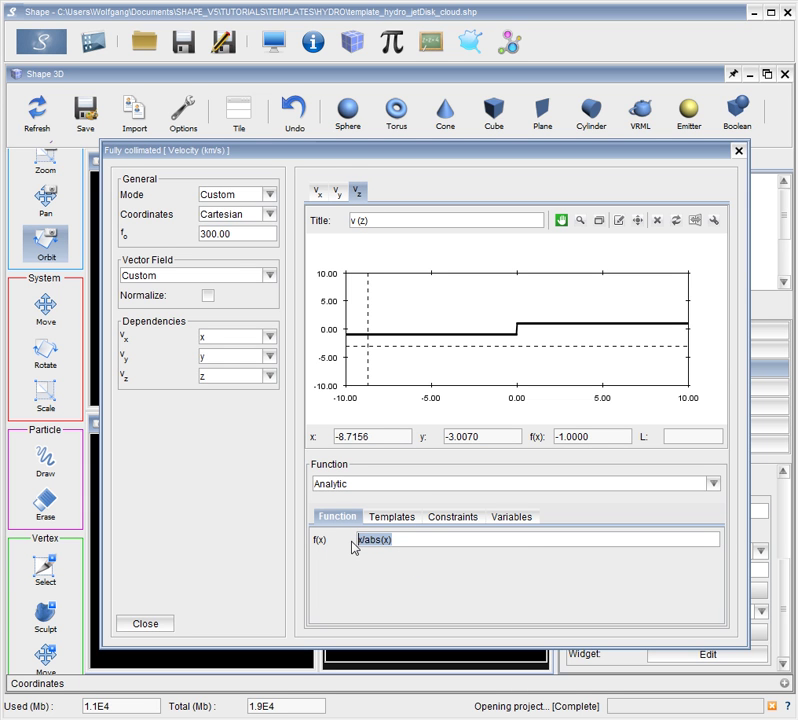
left_click(426, 544)
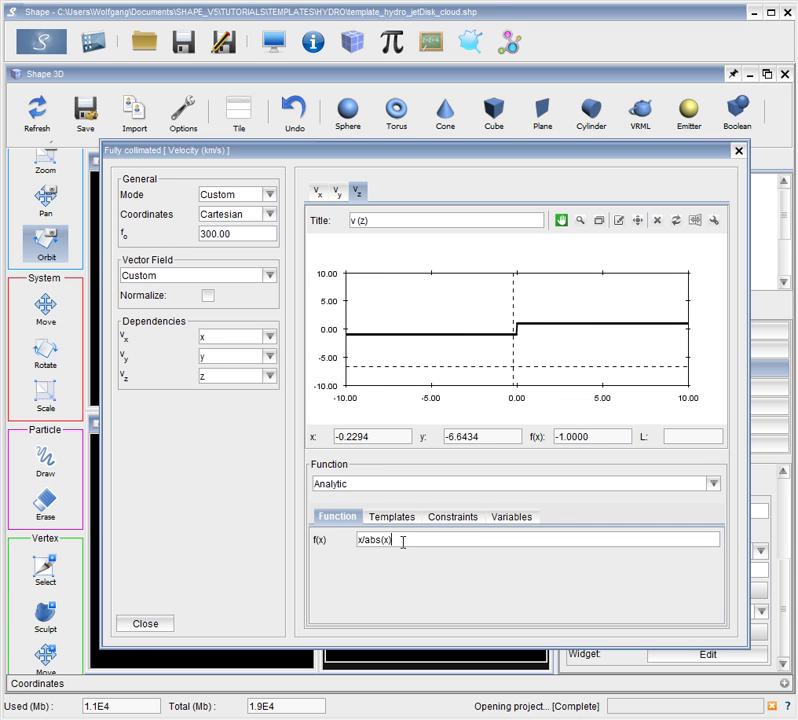
left_click_drag(402, 541, 358, 540)
left_click(360, 539)
left_click_drag(233, 234, 199, 235)
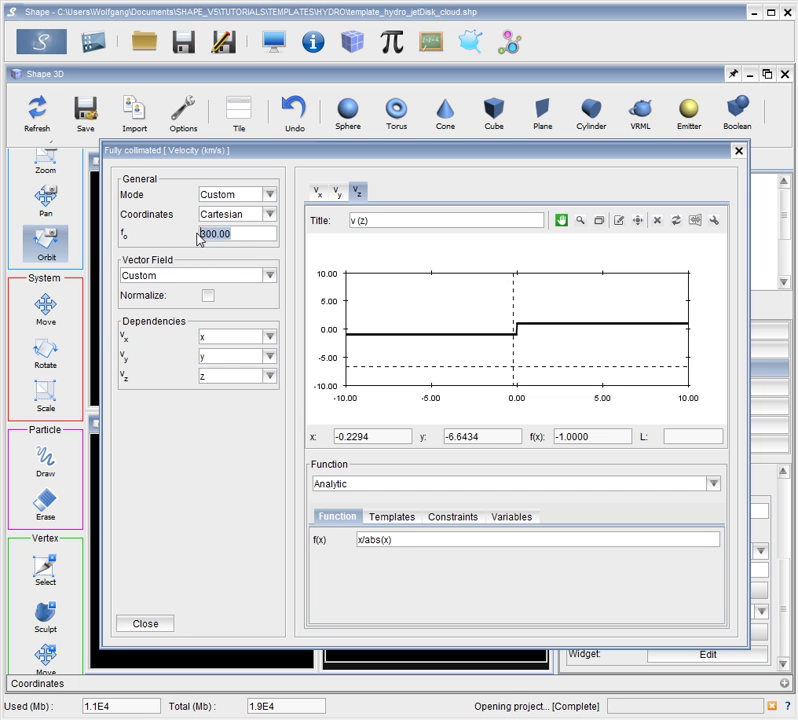
left_click(150, 624)
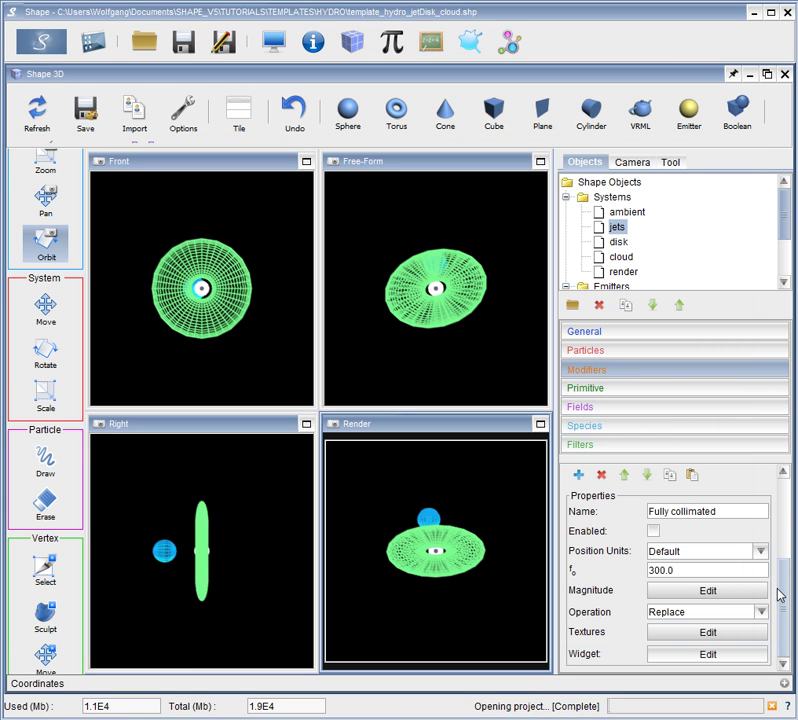
Step: Select the disk system and scroll through its Hydro, Density, texture, Velocity, Pressure and Size filters
scroll(784, 641, "up", 5)
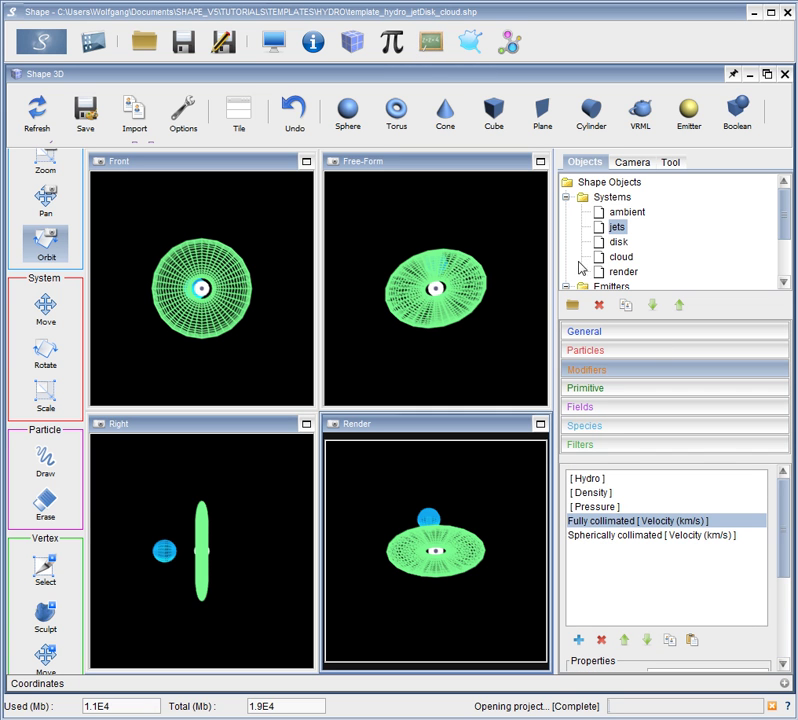
left_click(617, 243)
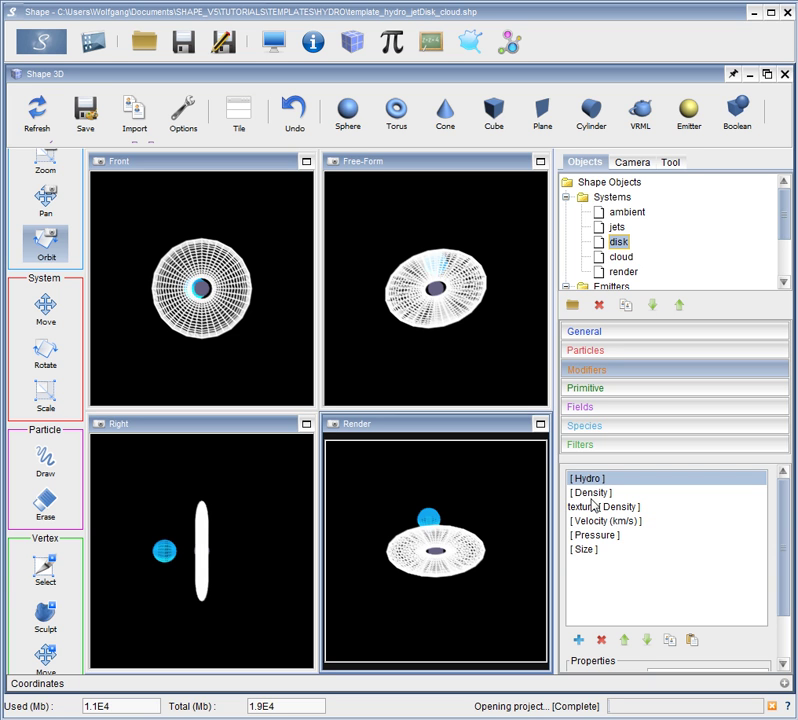
left_click_drag(776, 500, 780, 600)
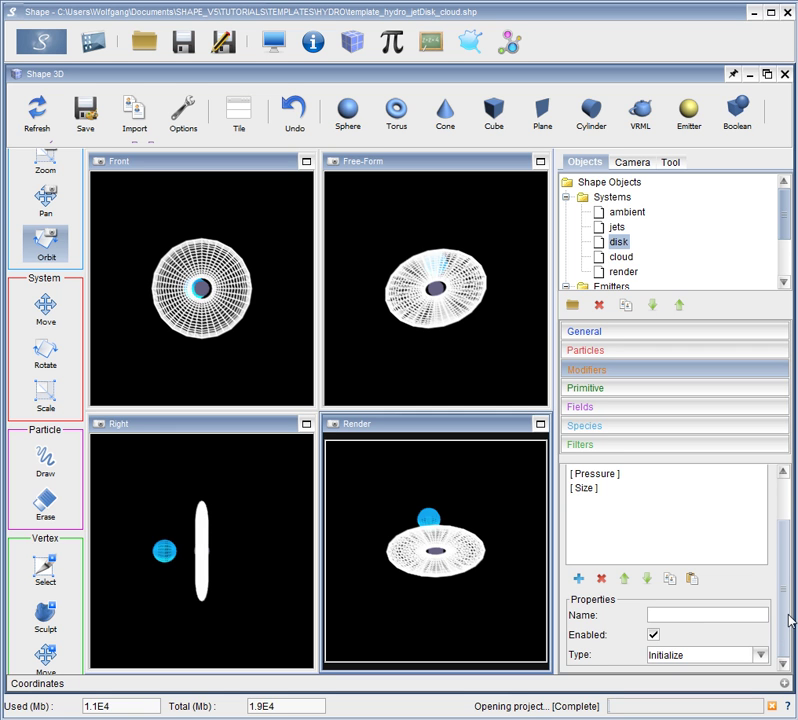
left_click_drag(789, 620, 795, 540)
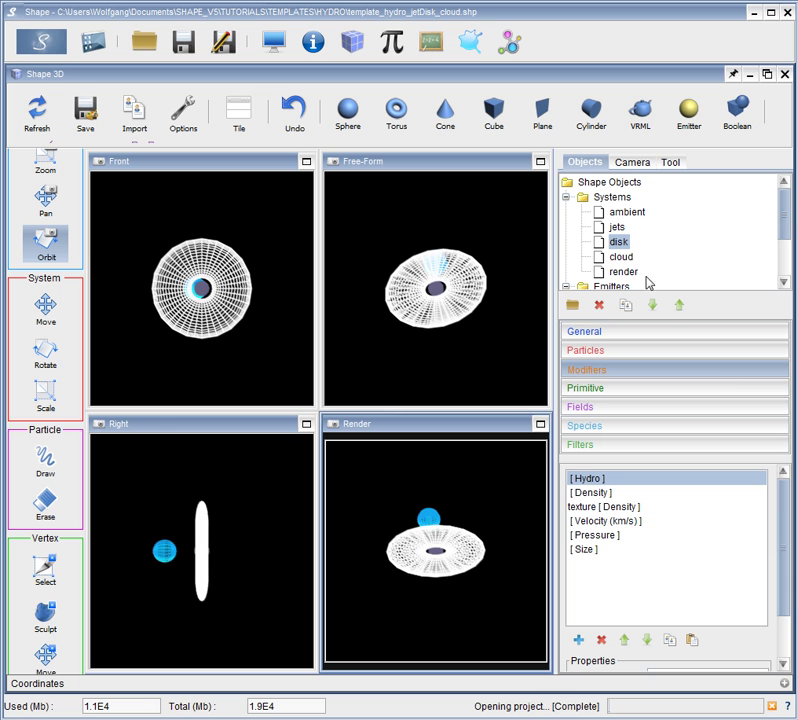
Step: Switch to the cloud system and select its Hydro filter
left_click(621, 257)
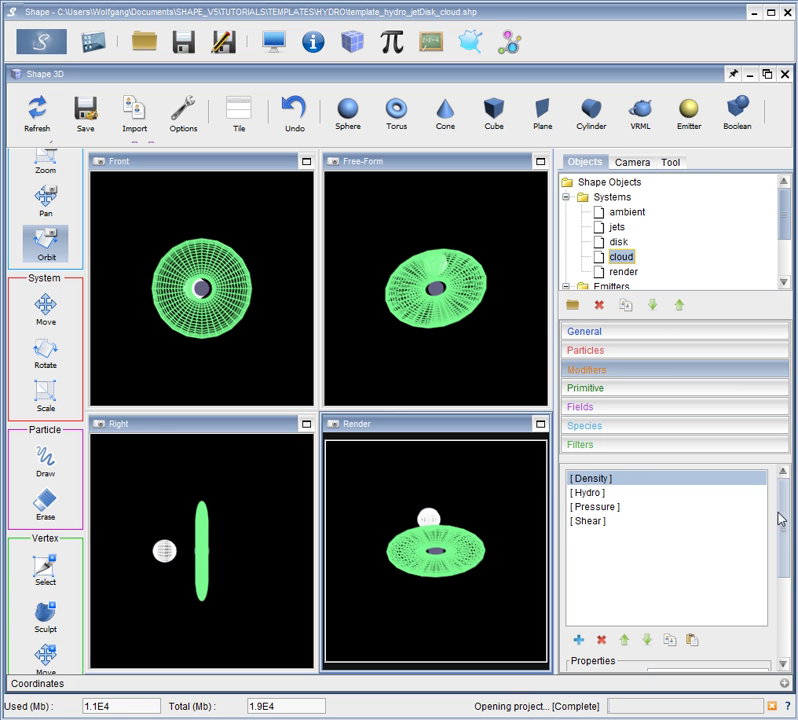
left_click(583, 492)
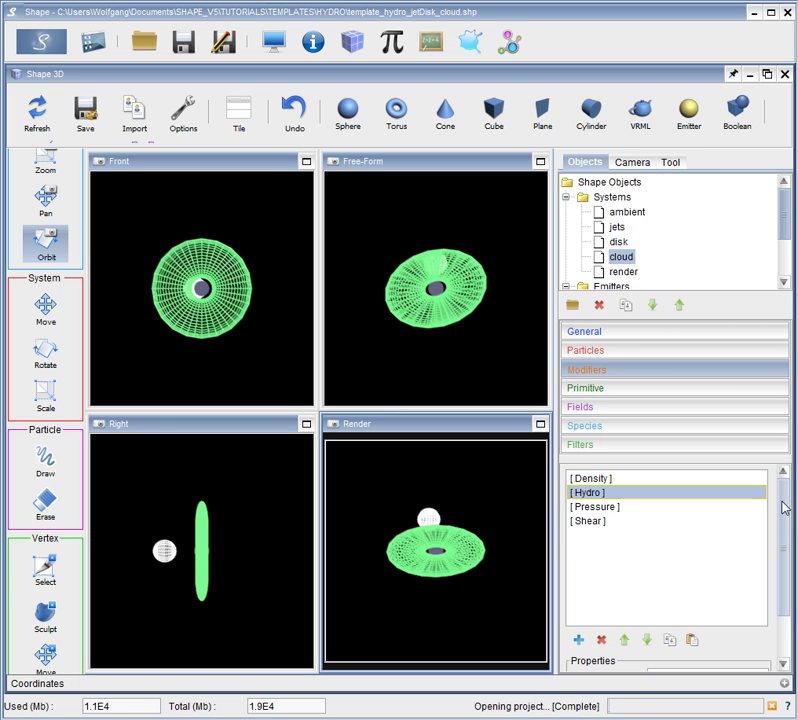
left_click_drag(785, 532, 785, 584)
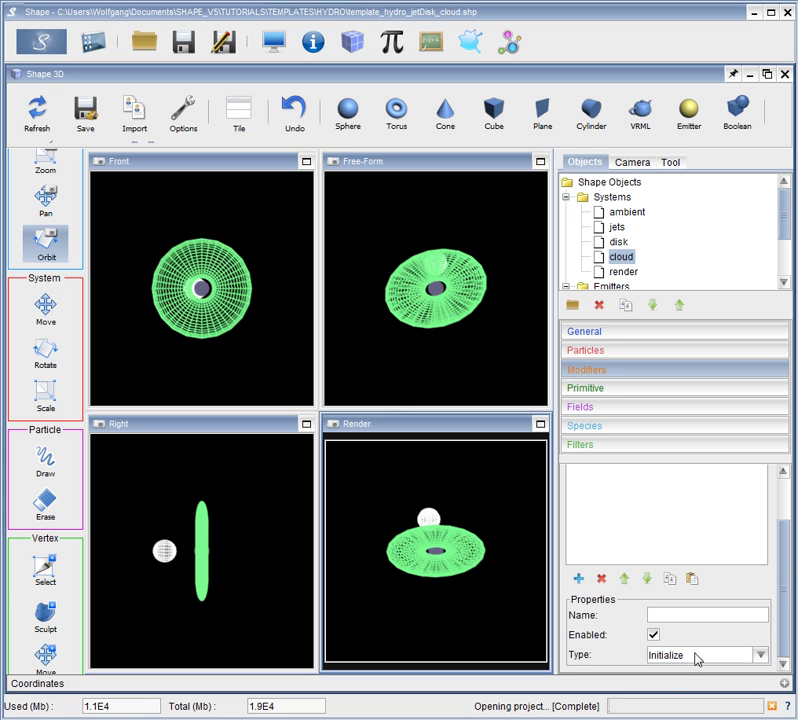
scroll(787, 614, "up", 1)
scroll(785, 600, "up", 3)
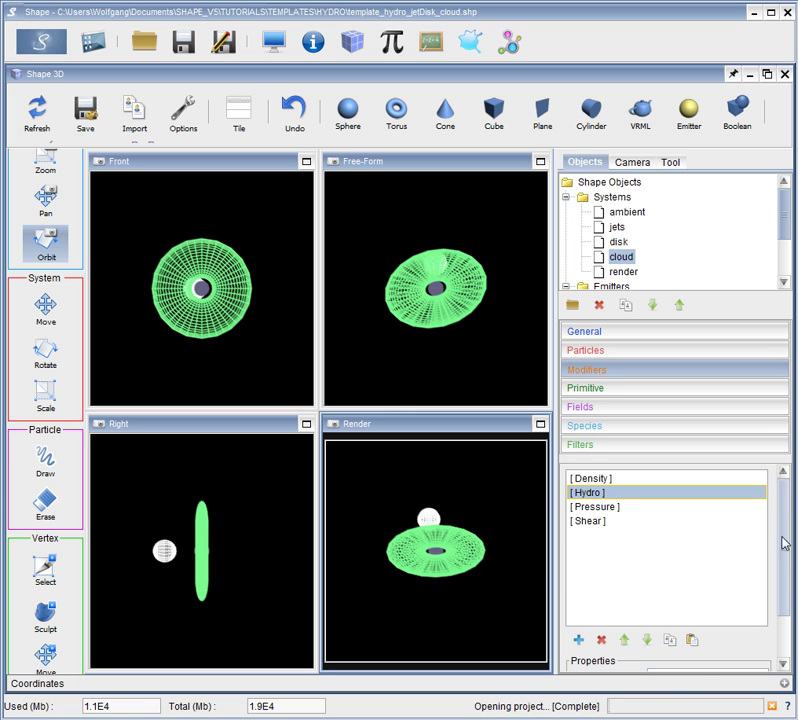
Step: Open the cloud's Density magnitude editor, review its expression, and close it
left_click(600, 478)
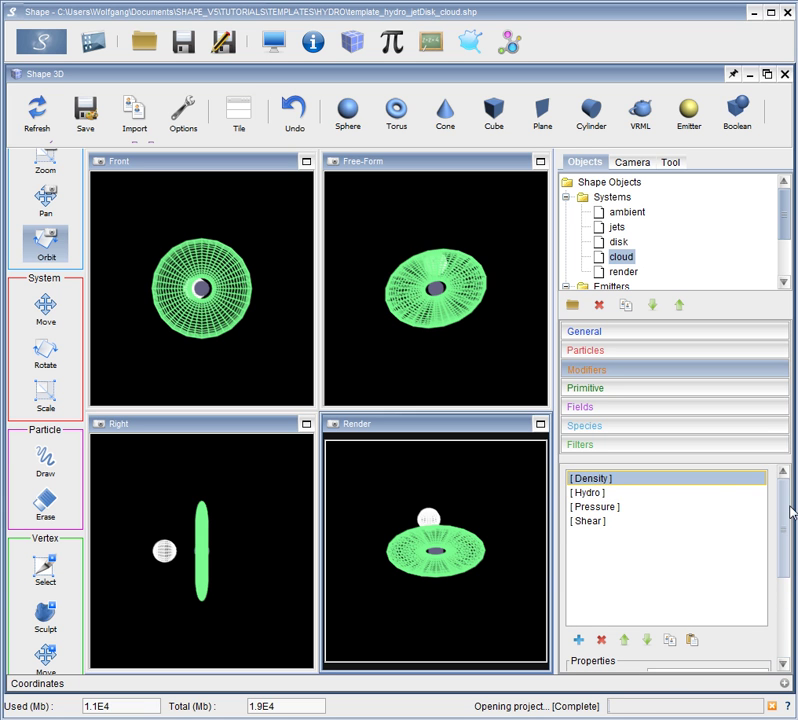
left_click_drag(788, 511, 777, 679)
left_click(713, 593)
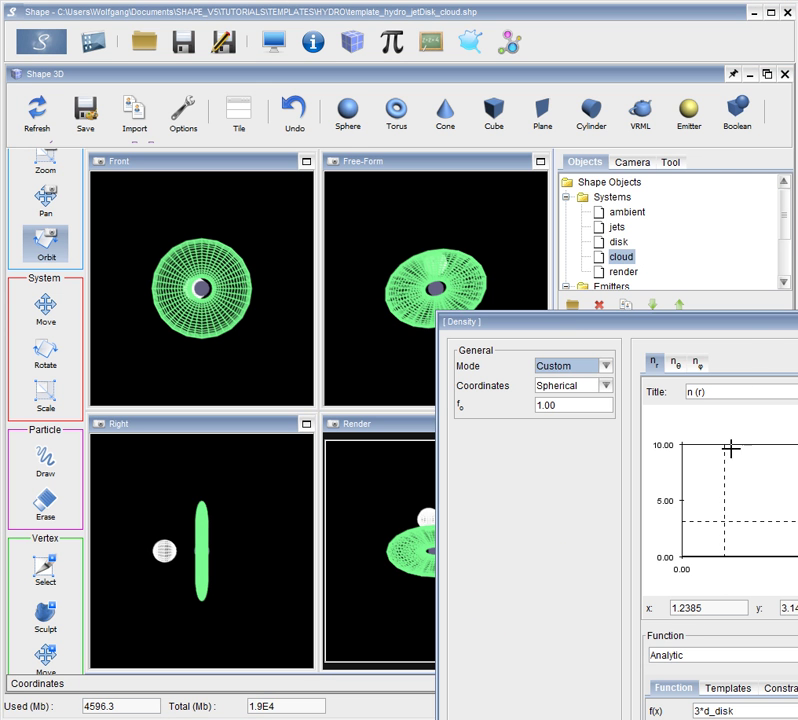
left_click_drag(748, 331, 373, 69)
left_click_drag(380, 468, 337, 471)
left_click(339, 468)
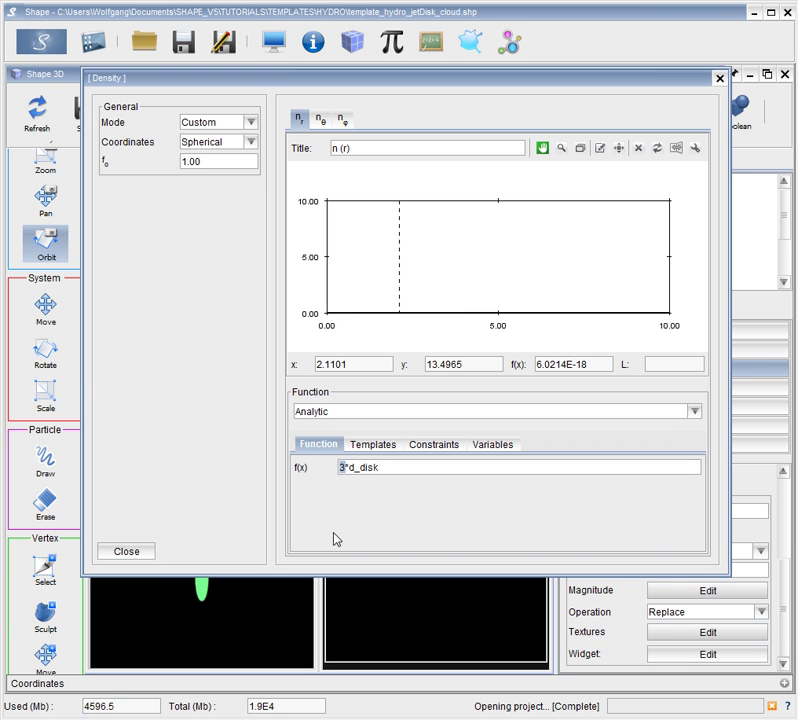
left_click(127, 551)
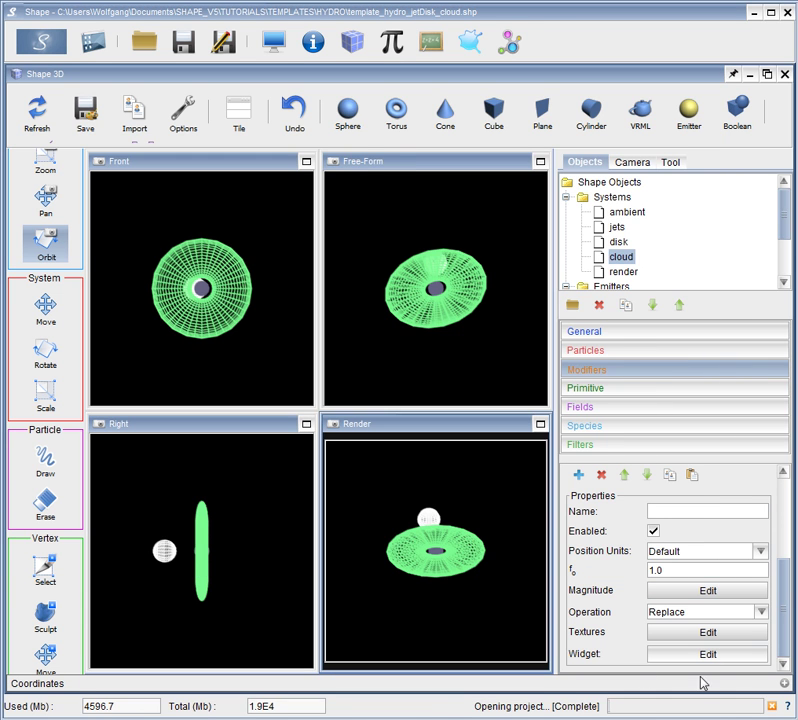
Step: Check the cloud's Pressure expression f(x) = P_disk in its editor, then close it
left_click_drag(786, 628, 766, 679)
left_click(593, 507)
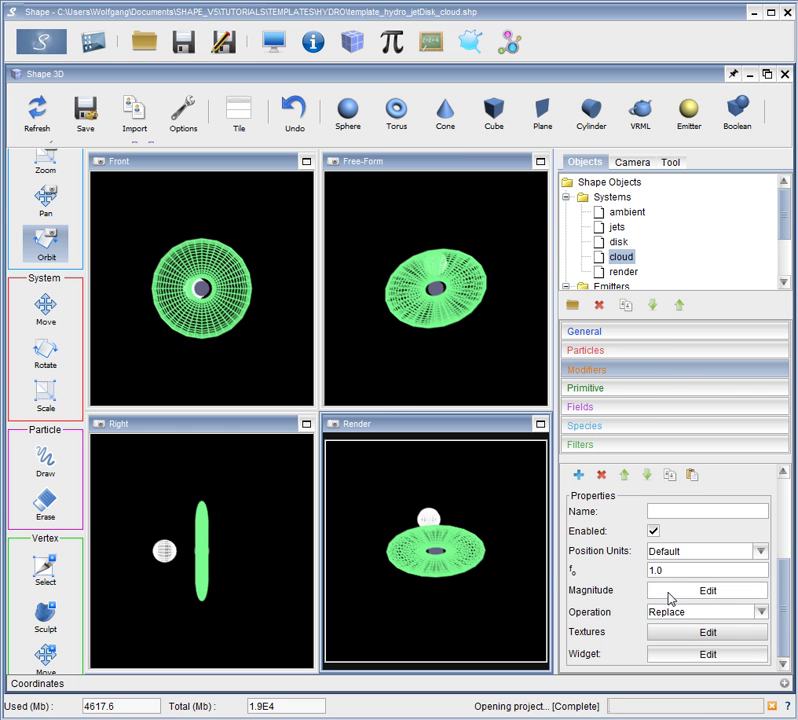
left_click(672, 593)
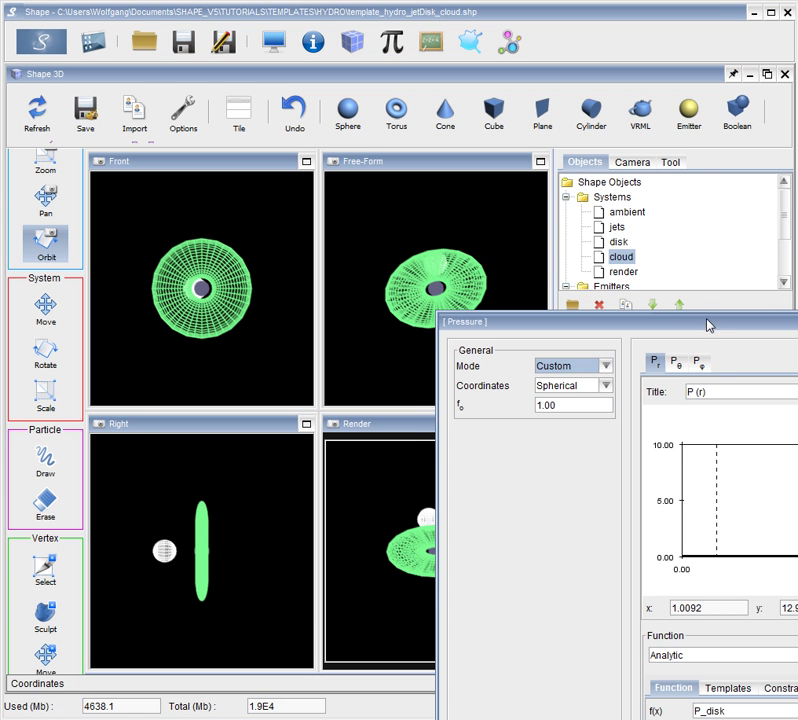
left_click_drag(707, 323, 404, 108)
left_click(422, 494)
key("shift+Home")
left_click(179, 578)
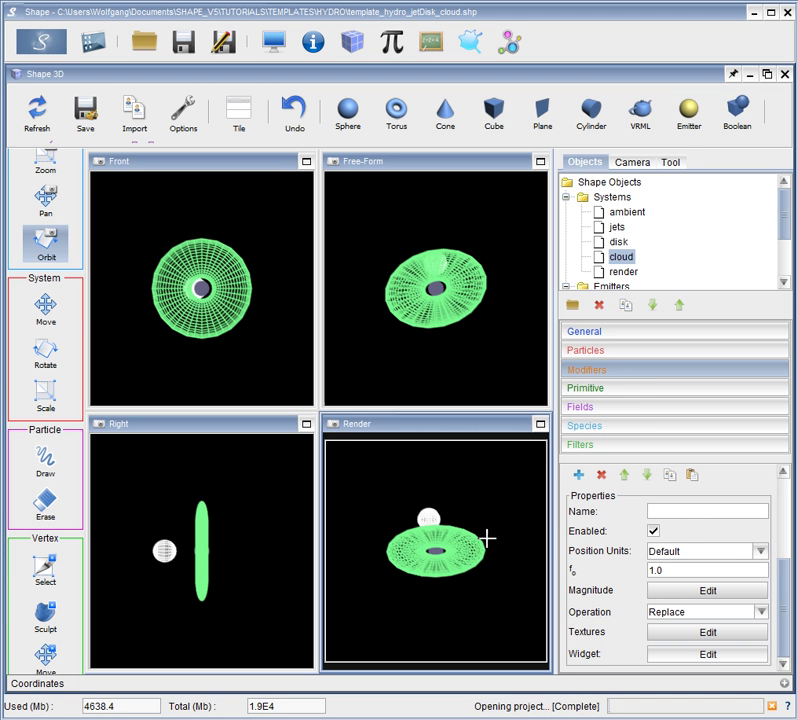
left_click(680, 600)
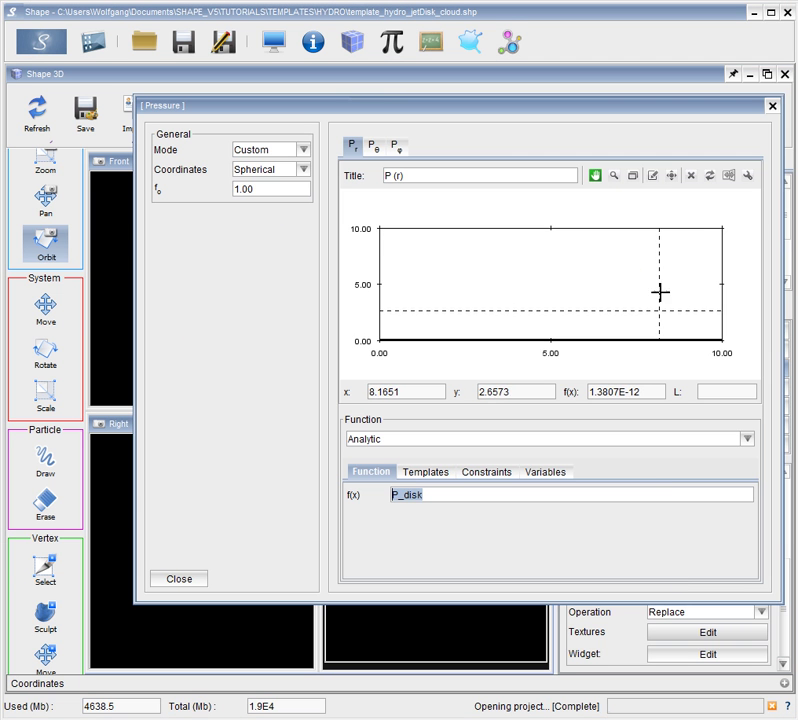
left_click(772, 105)
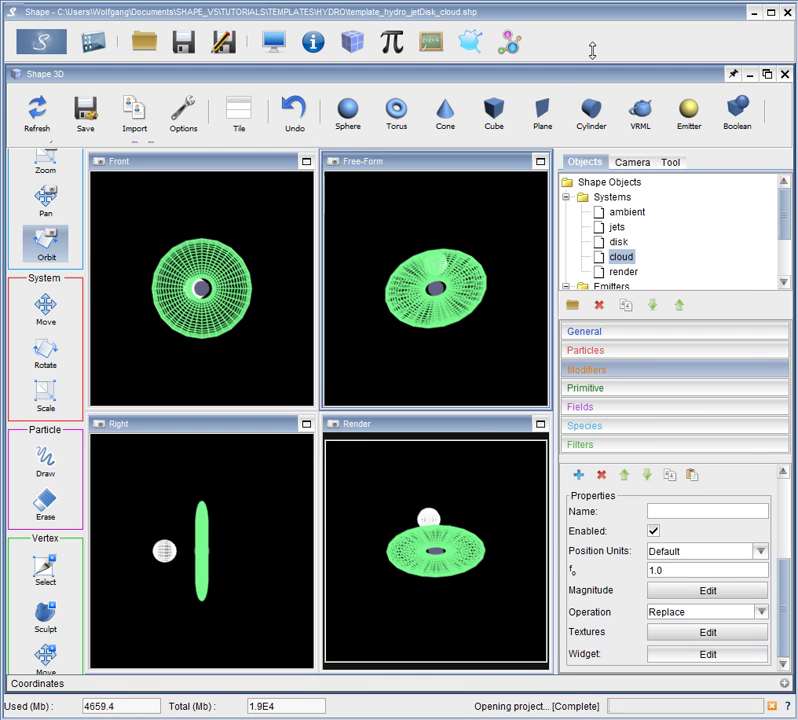
Step: Tile both Hydro Front views and turn off the [Pos Y] particle filter
left_click(472, 45)
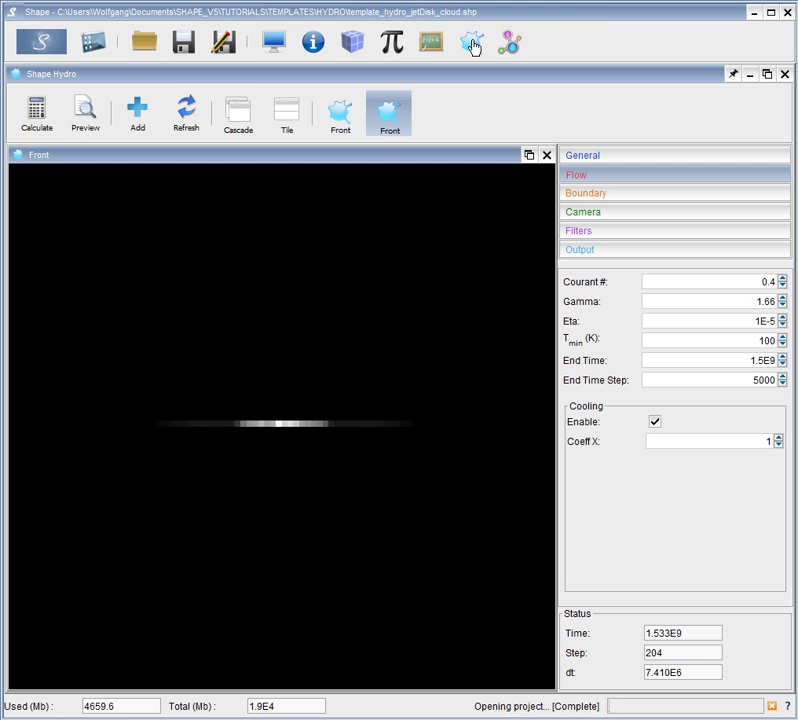
left_click(286, 112)
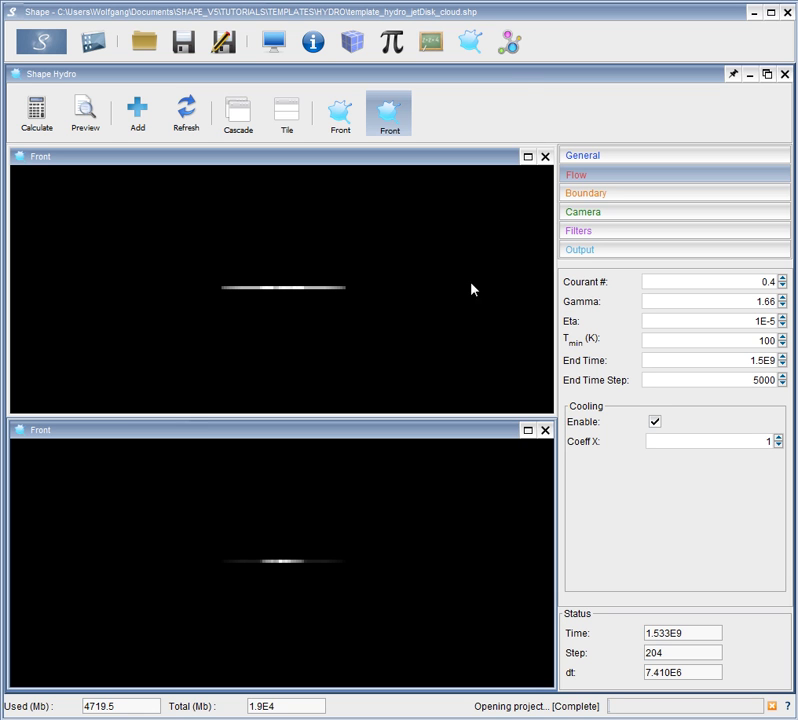
left_click(511, 48)
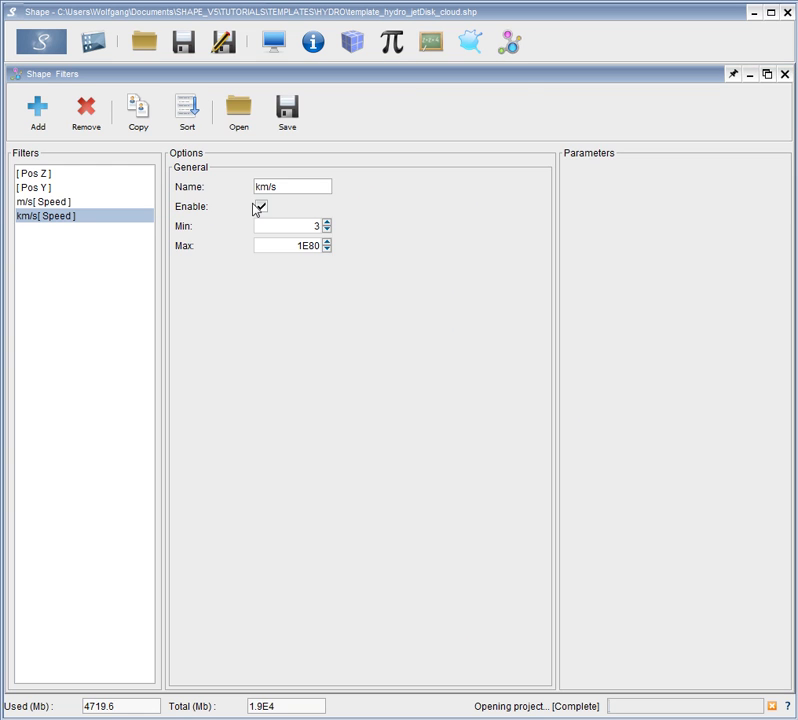
left_click(34, 187)
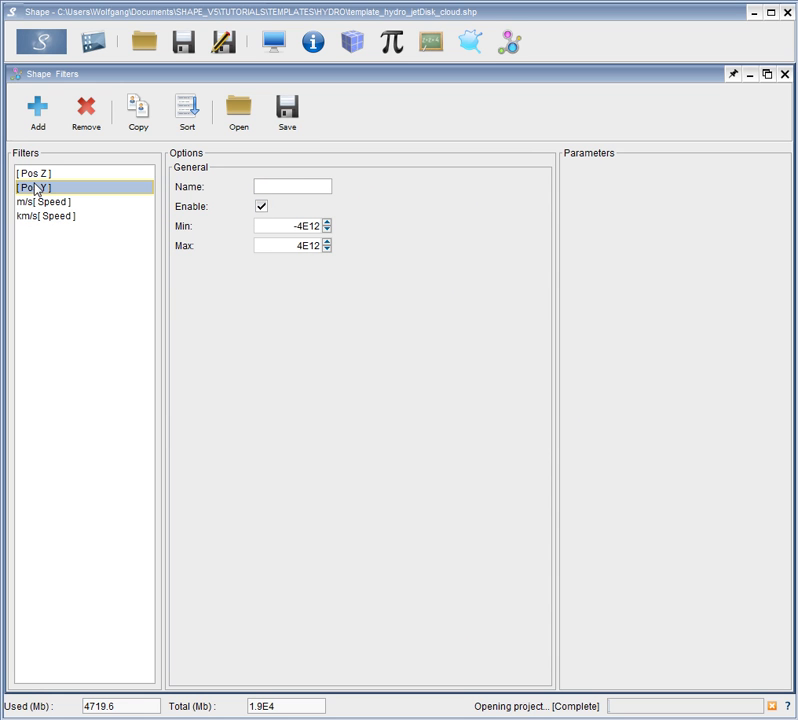
left_click(261, 206)
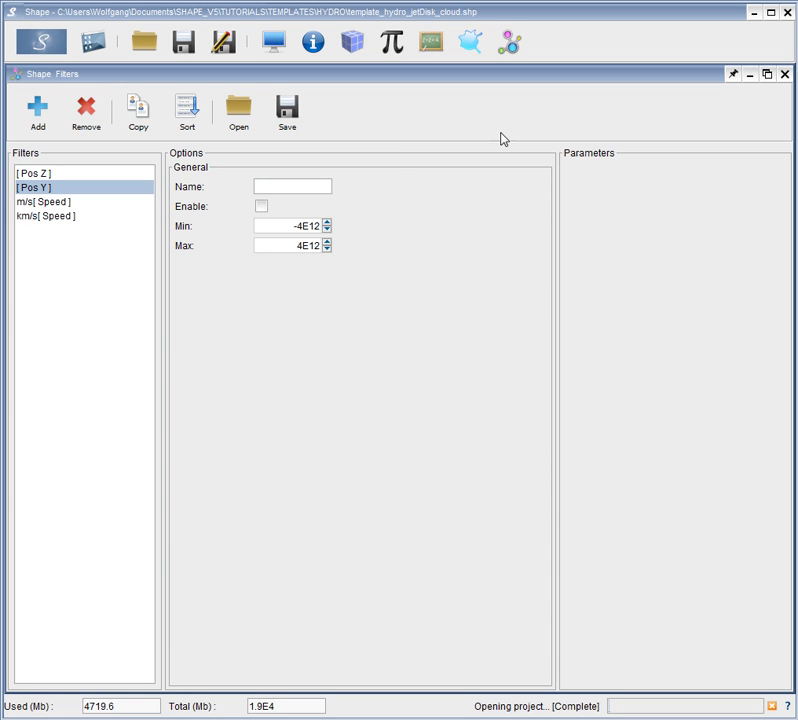
left_click(474, 46)
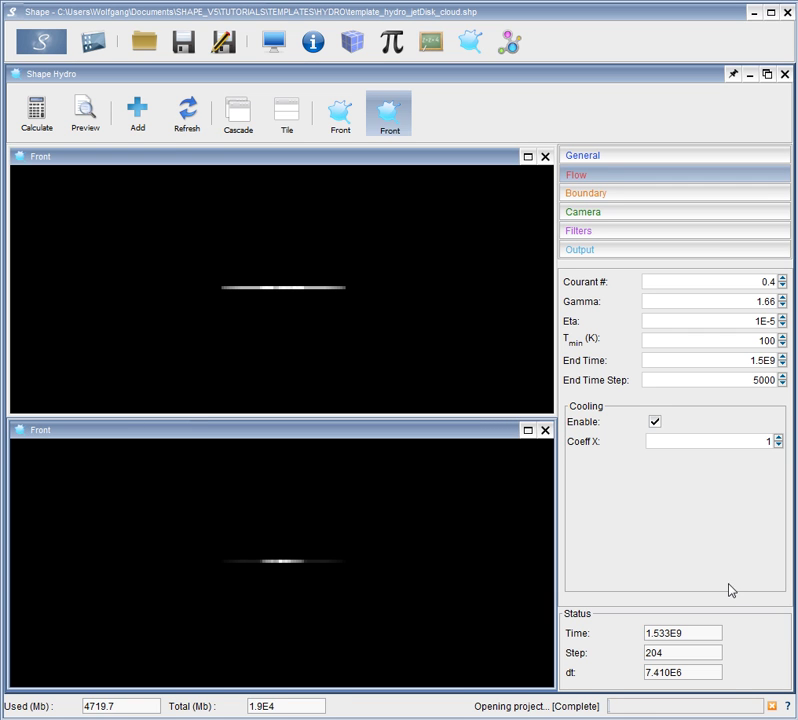
Step: Preview the hydro setup, initializing the disk and cloud at time 0, step 0
left_click(86, 112)
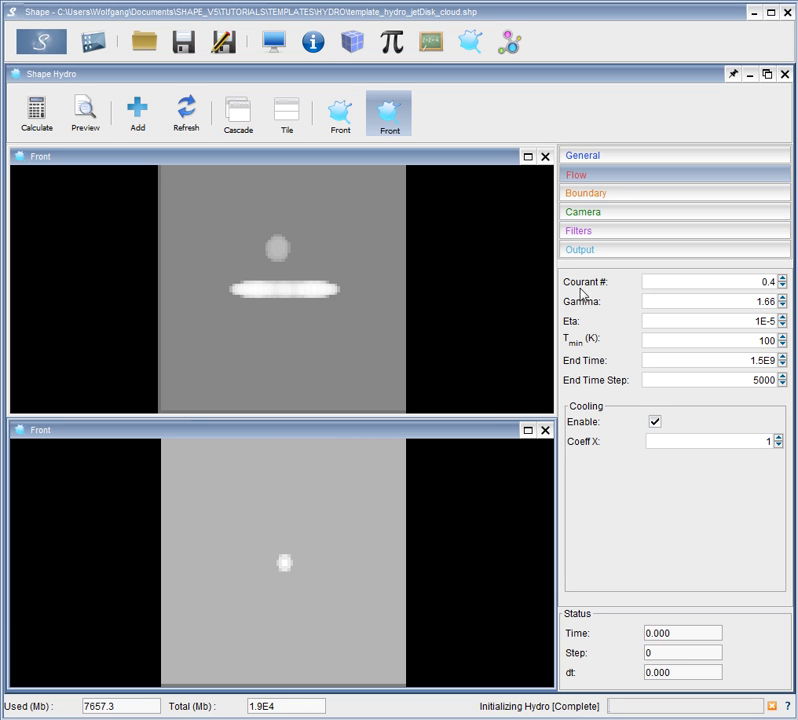
left_click(633, 157)
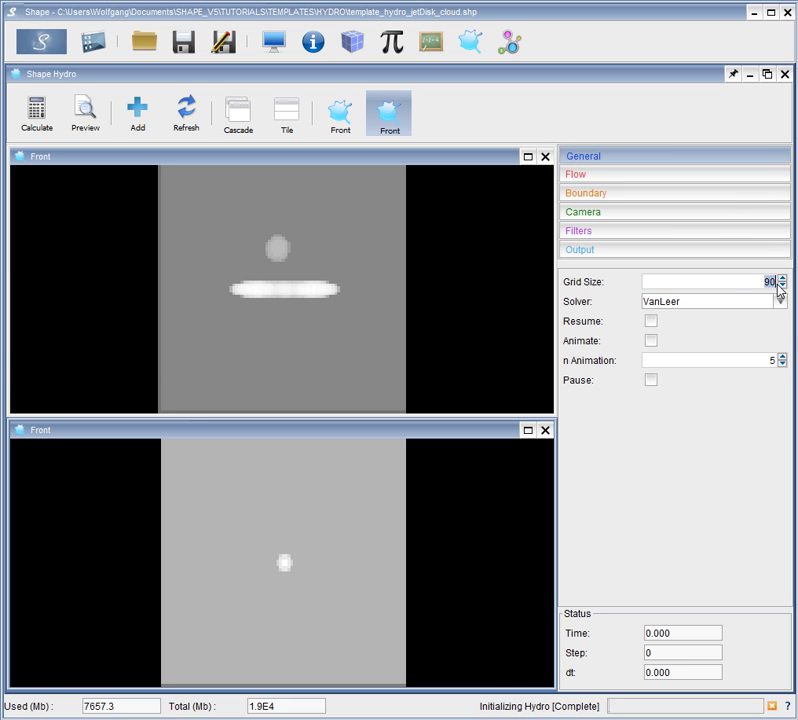
key("ctrl+a")
left_click(707, 178)
left_click(752, 281)
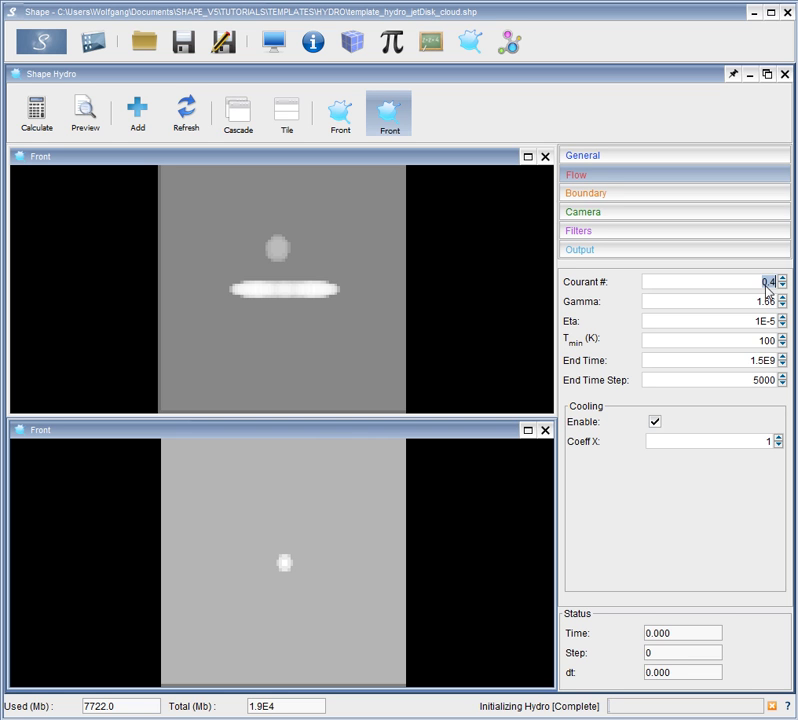
double_click(770, 302)
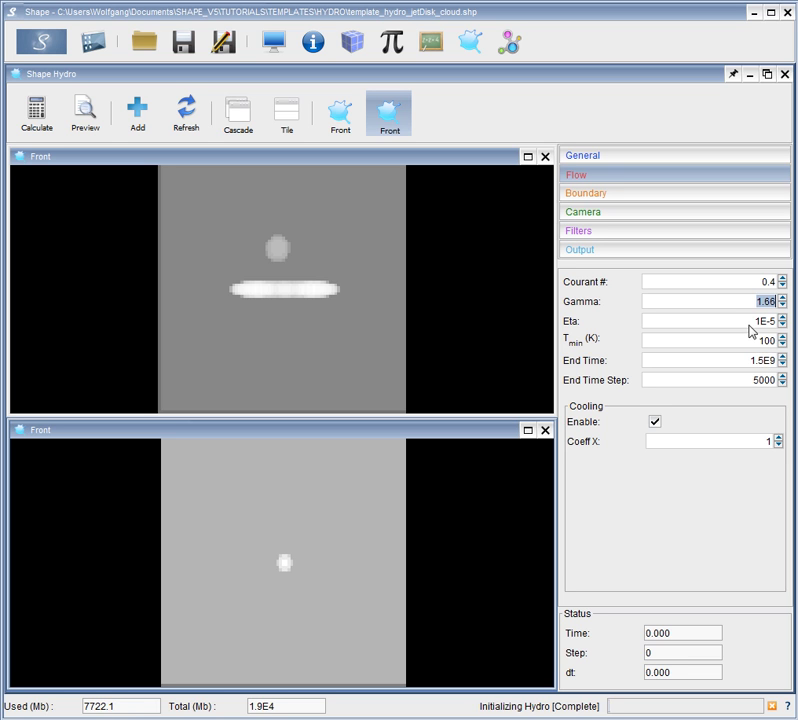
double_click(776, 325)
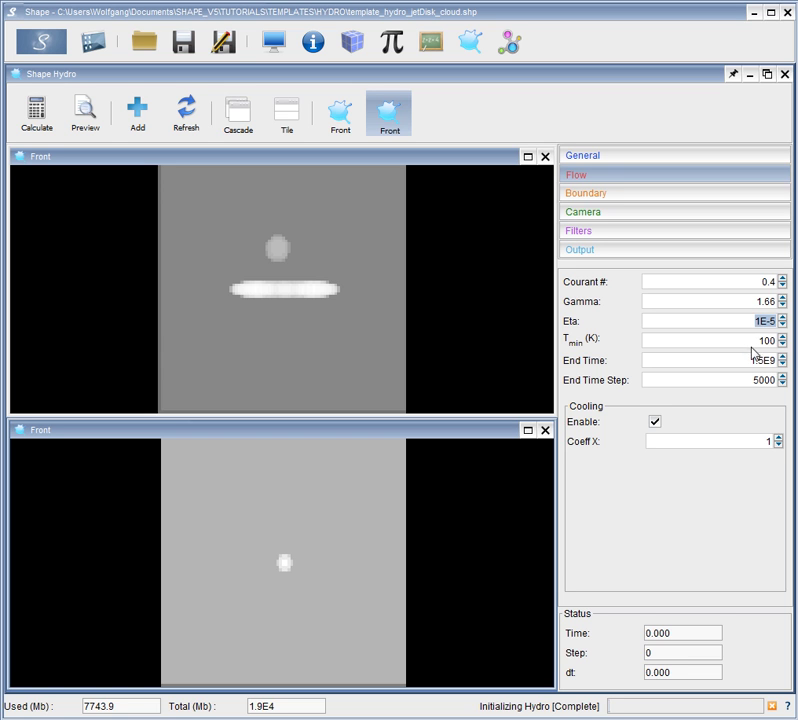
double_click(760, 342)
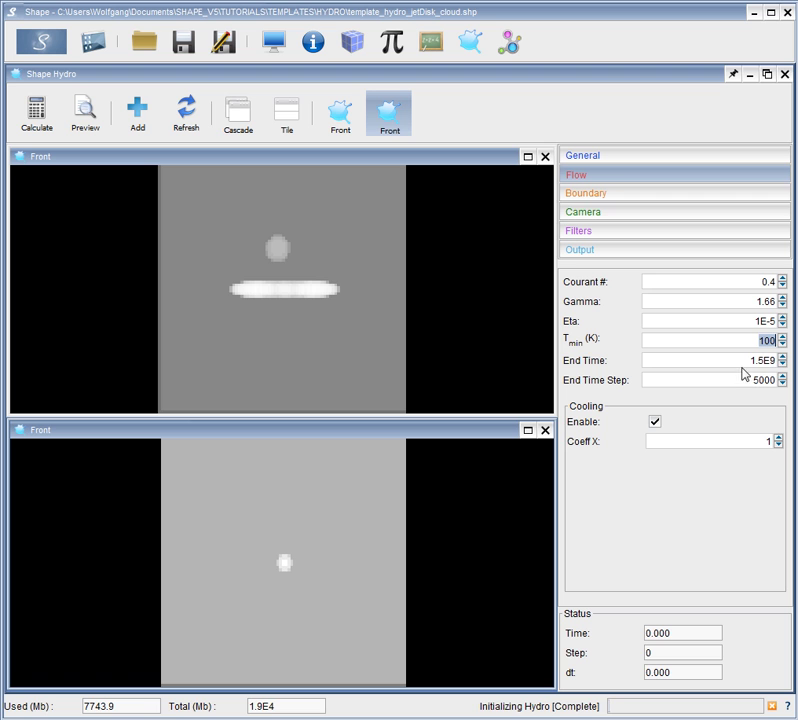
double_click(773, 361)
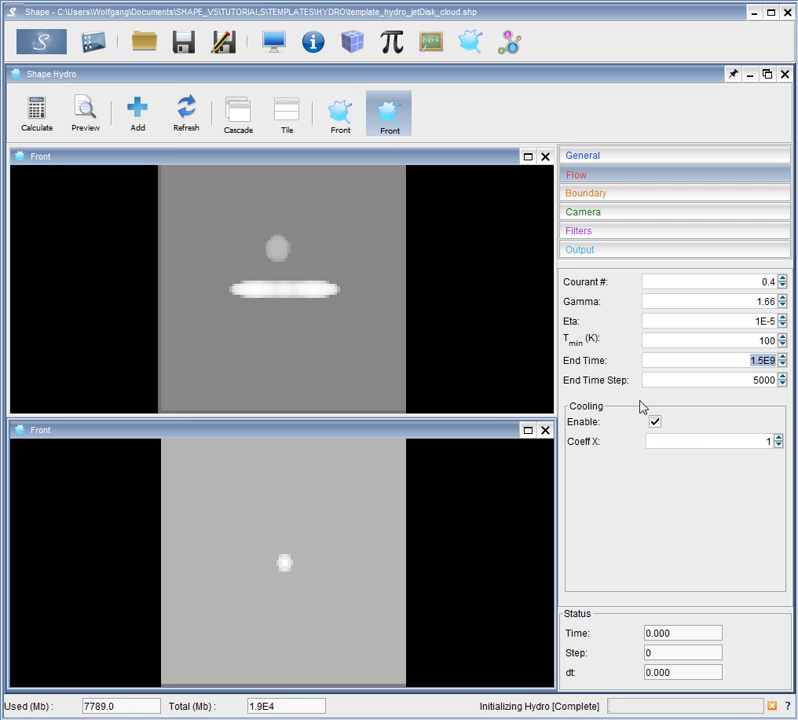
Step: Set the pressure Front view's Normalize scale type to Linear and apply it
left_click(688, 194)
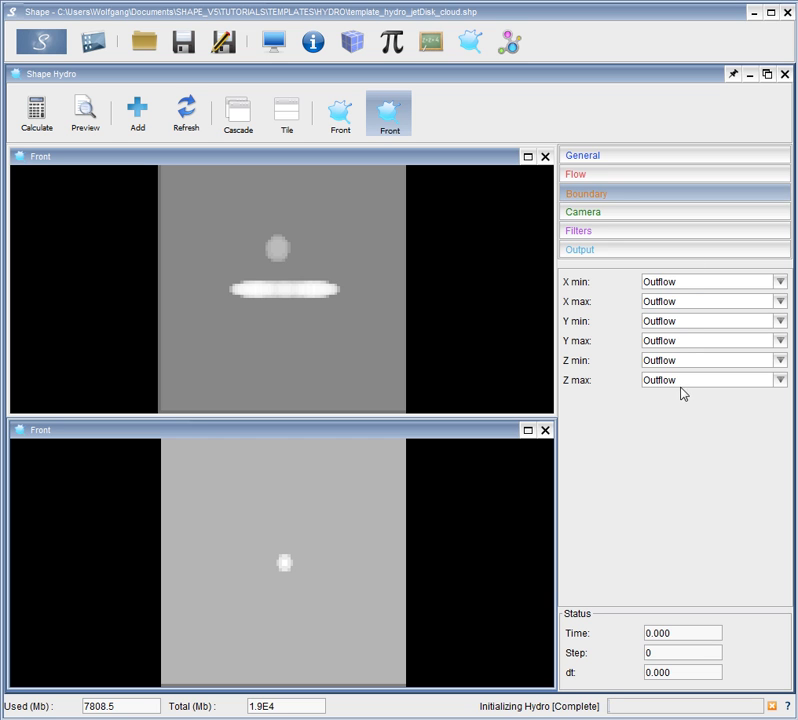
left_click(684, 213)
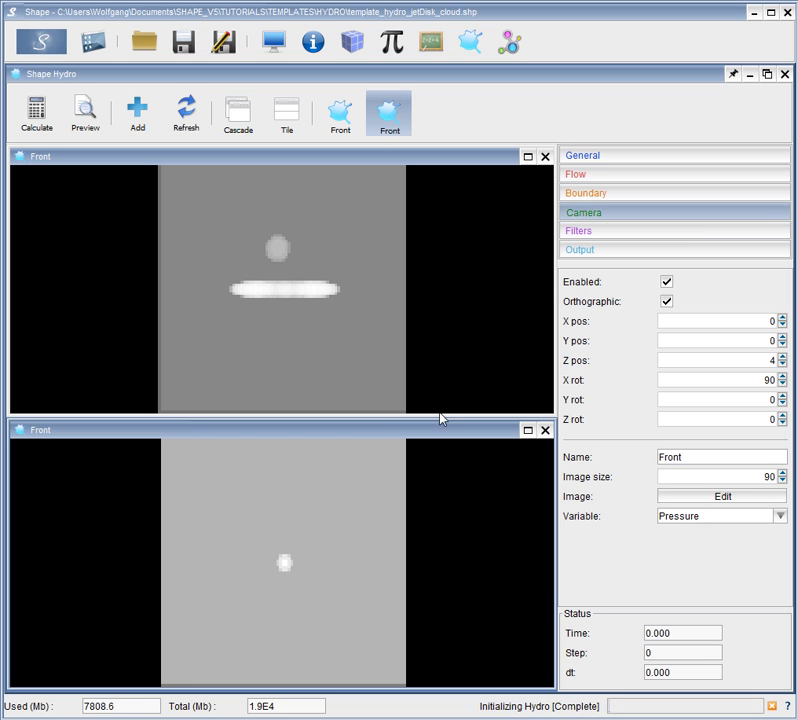
left_click(418, 472)
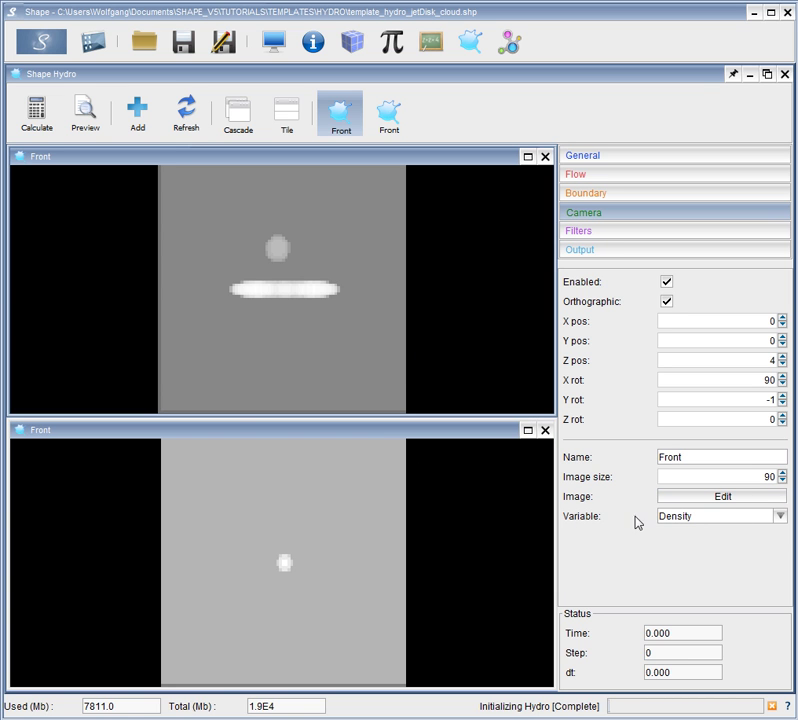
left_click(497, 517)
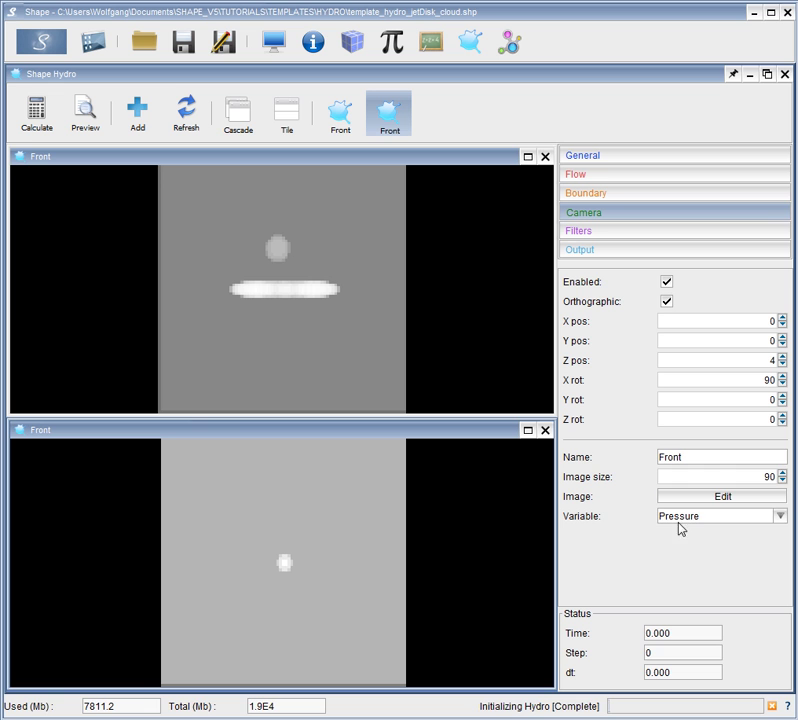
left_click(689, 497)
left_click_drag(790, 448, 222, 148)
left_click(562, 184)
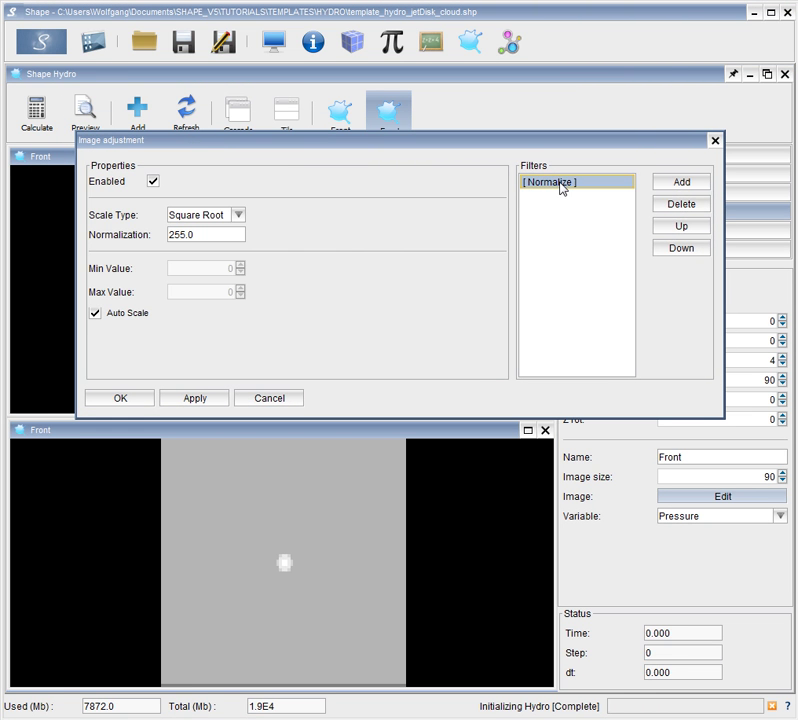
left_click(239, 216)
left_click(228, 233)
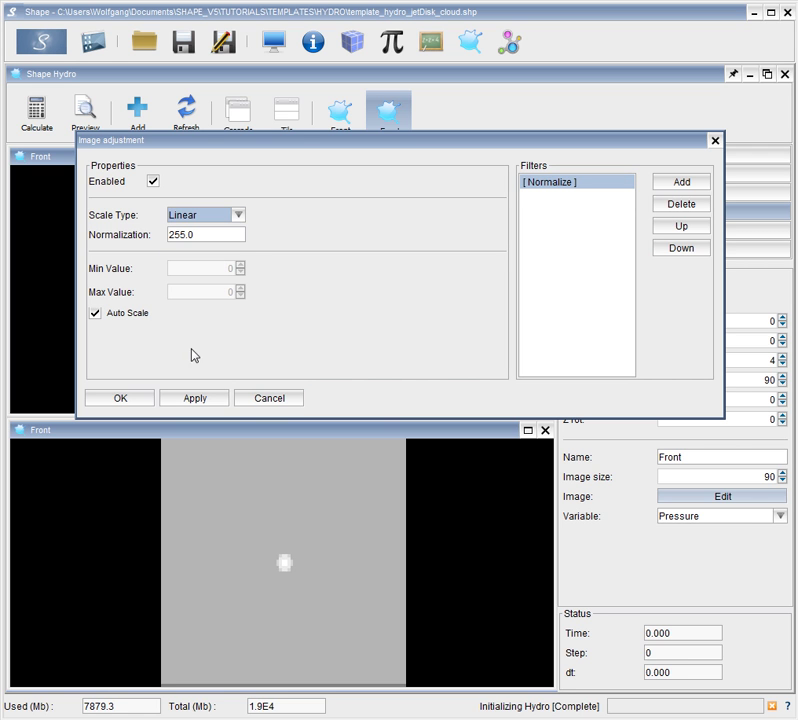
left_click(193, 400)
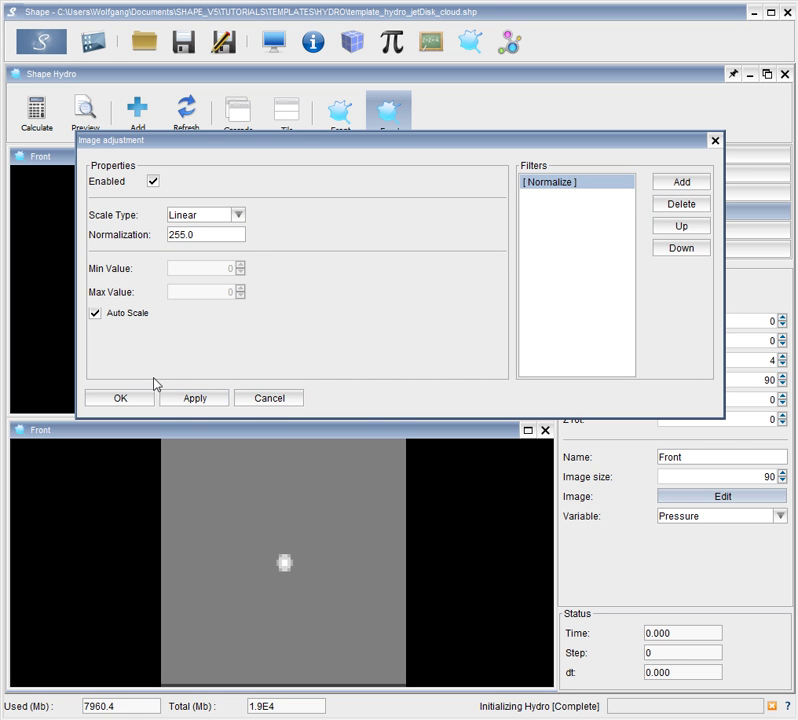
left_click(145, 399)
Step: Set the density Front view's Normalize scale type to Square Root and apply it
left_click(358, 337)
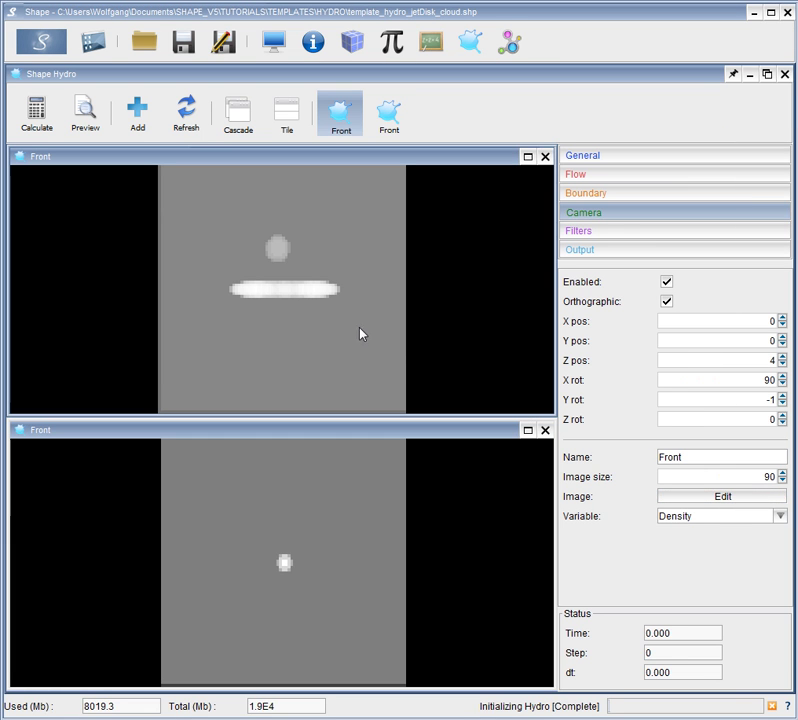
left_click(662, 497)
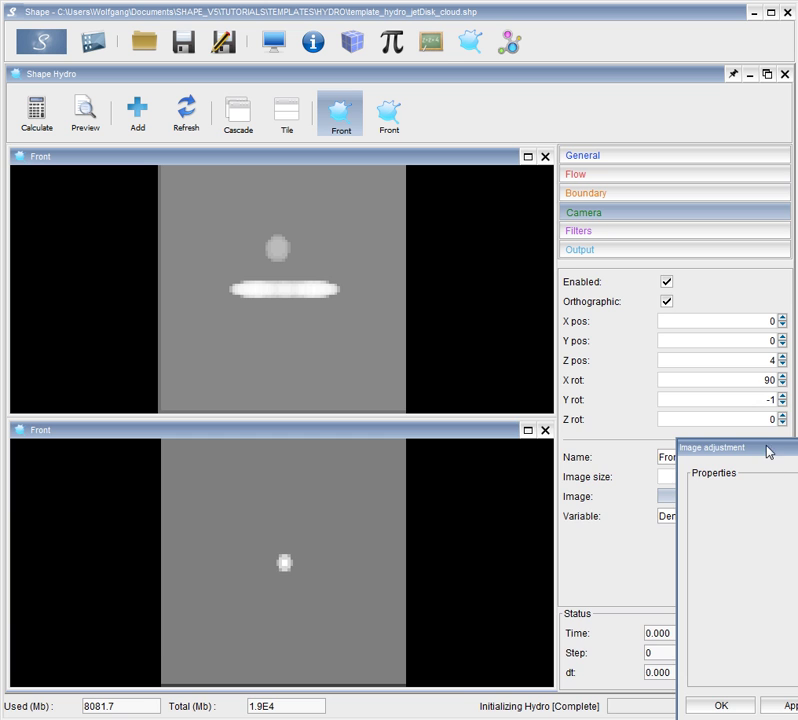
left_click_drag(768, 452, 116, 378)
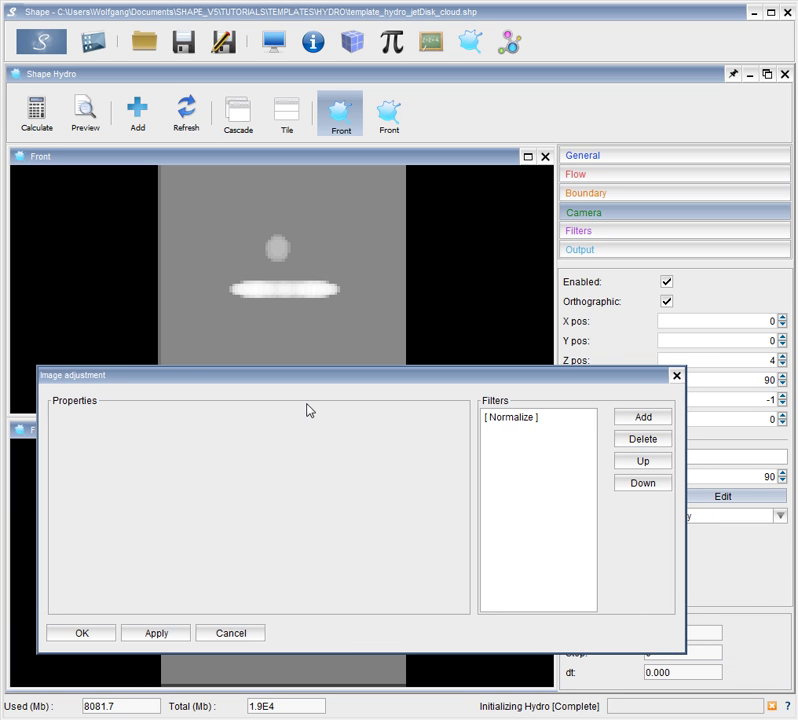
left_click(518, 420)
left_click(199, 452)
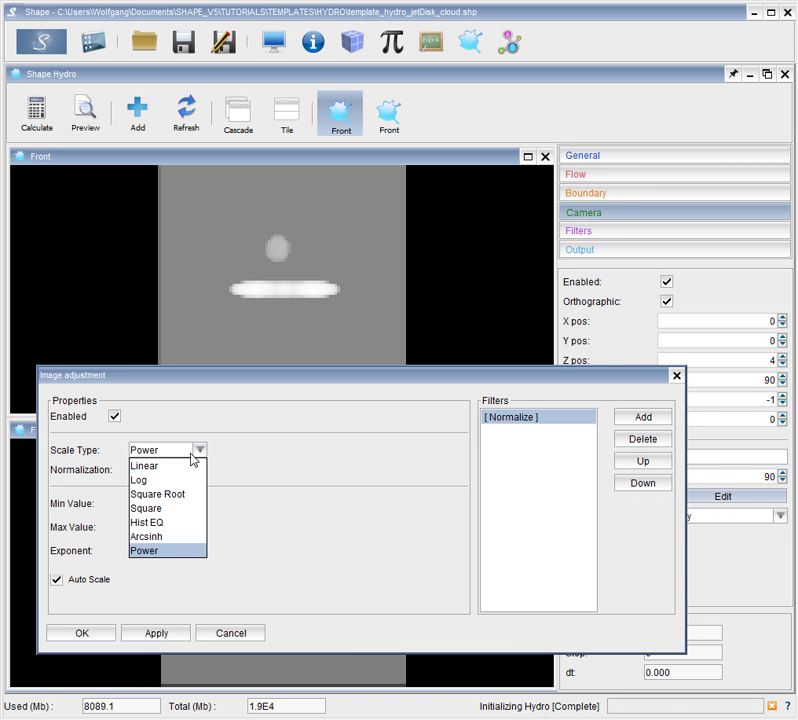
left_click(178, 494)
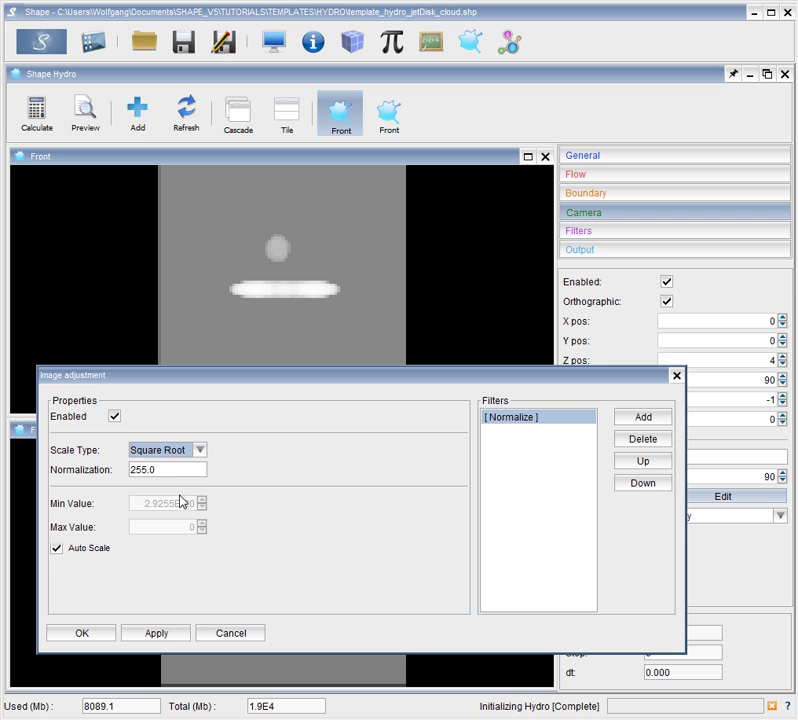
left_click(127, 632)
left_click(77, 632)
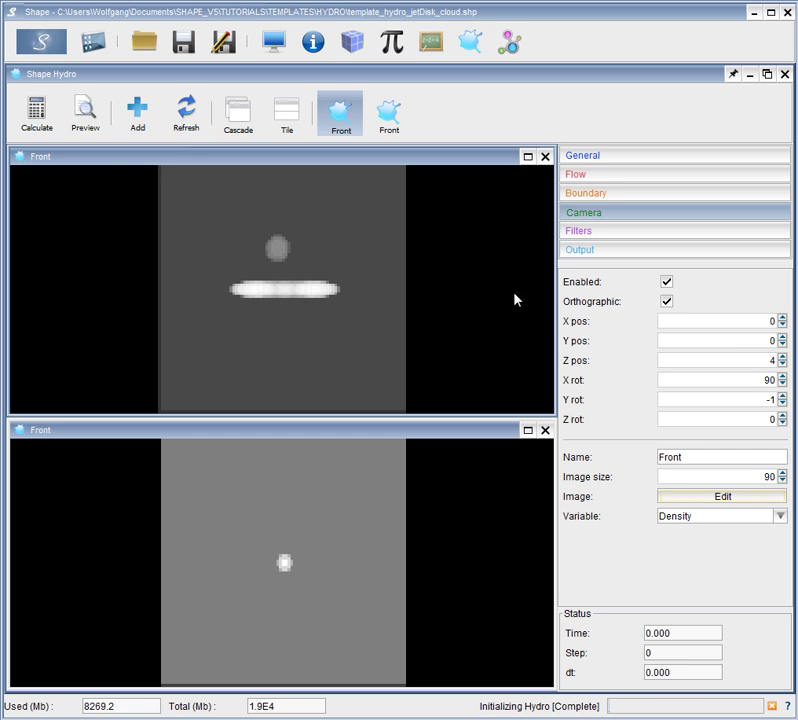
Step: Start the hydro calculation so the jet emerges in both Front views
left_click(38, 114)
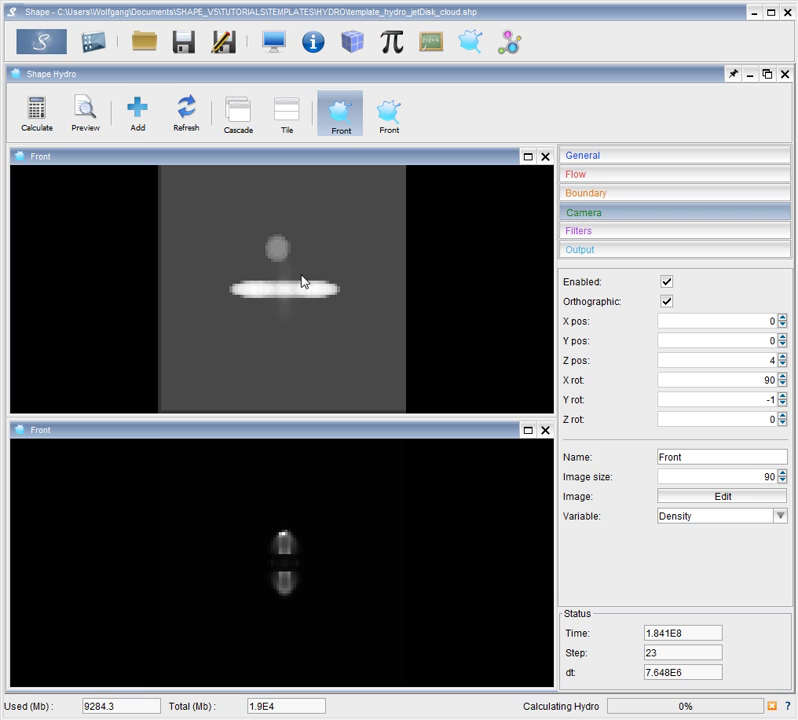
Step: Re-enable the Pos Y filter and let the calculation reach step 200 at time 1.503E9
left_click(510, 46)
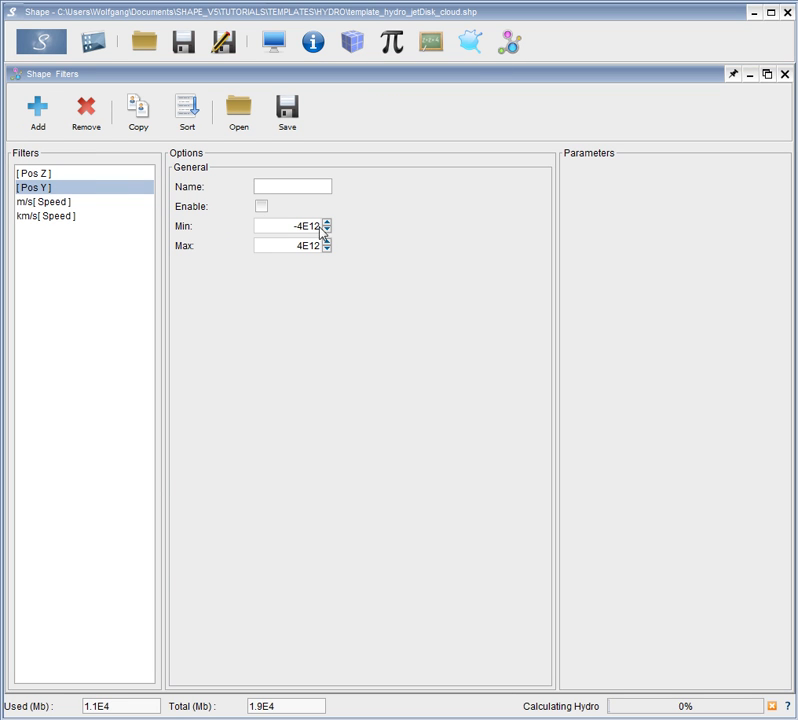
left_click(262, 208)
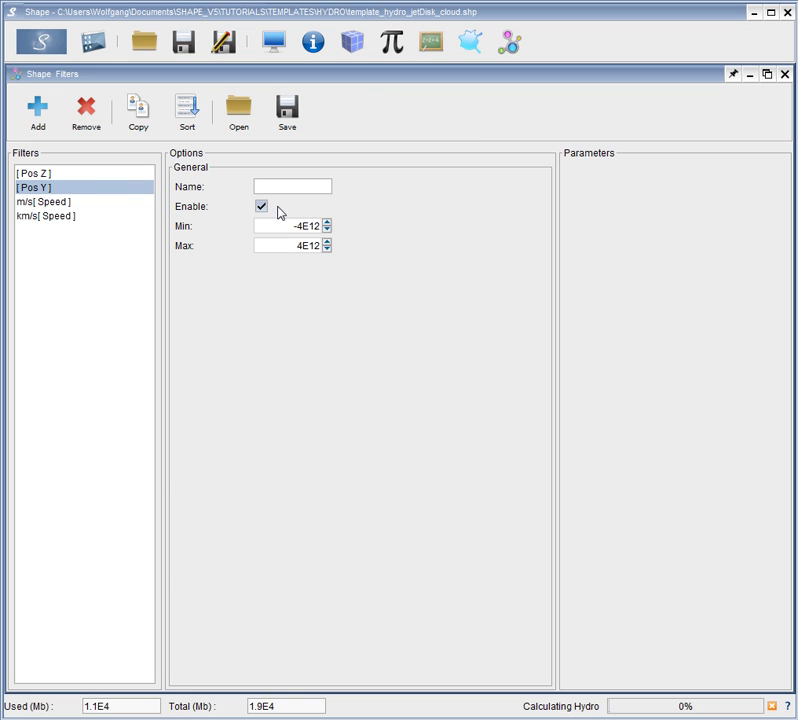
left_click(472, 45)
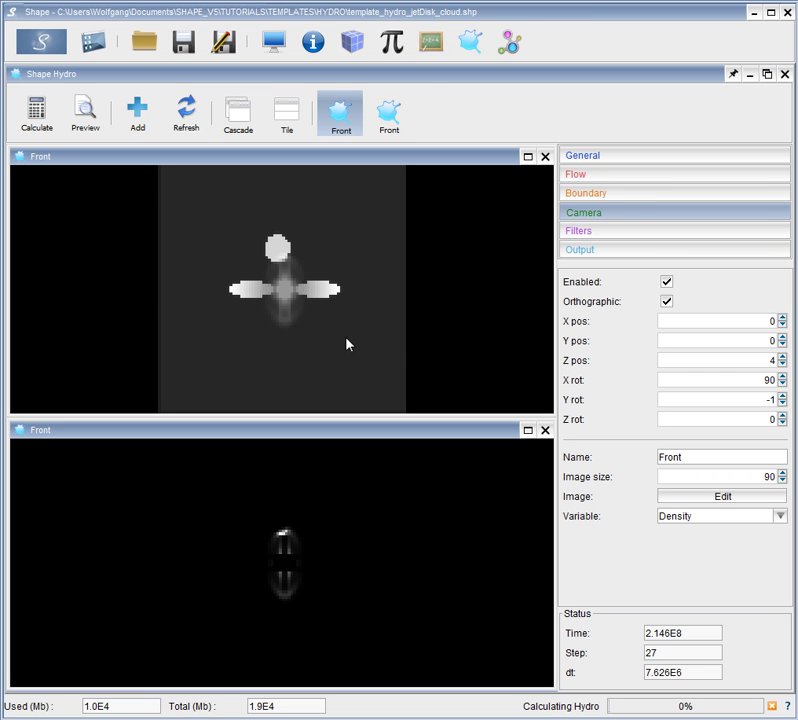
left_click(641, 232)
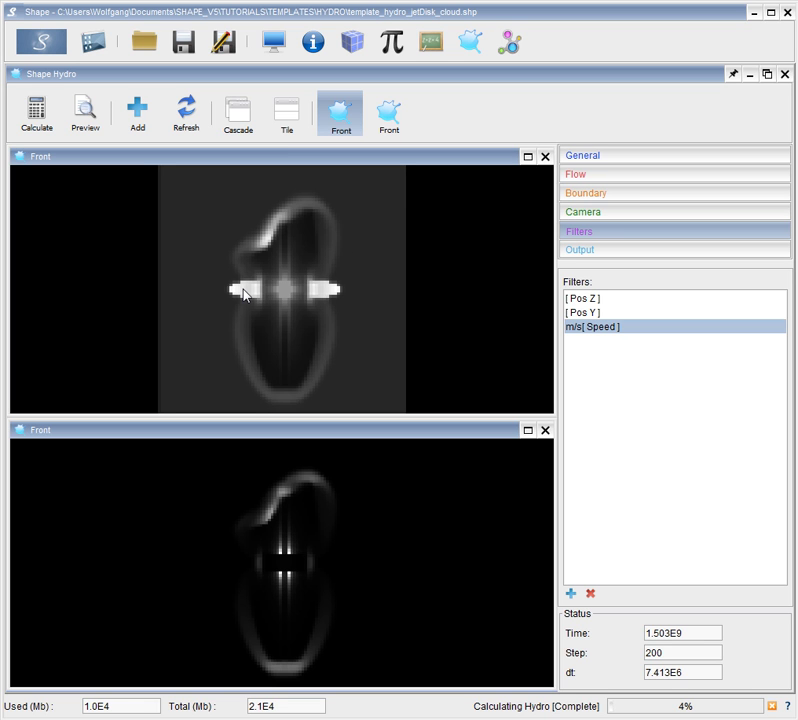
Step: Render the density image and PV diagram at Grid Size 90, then return to 3D
left_click(276, 46)
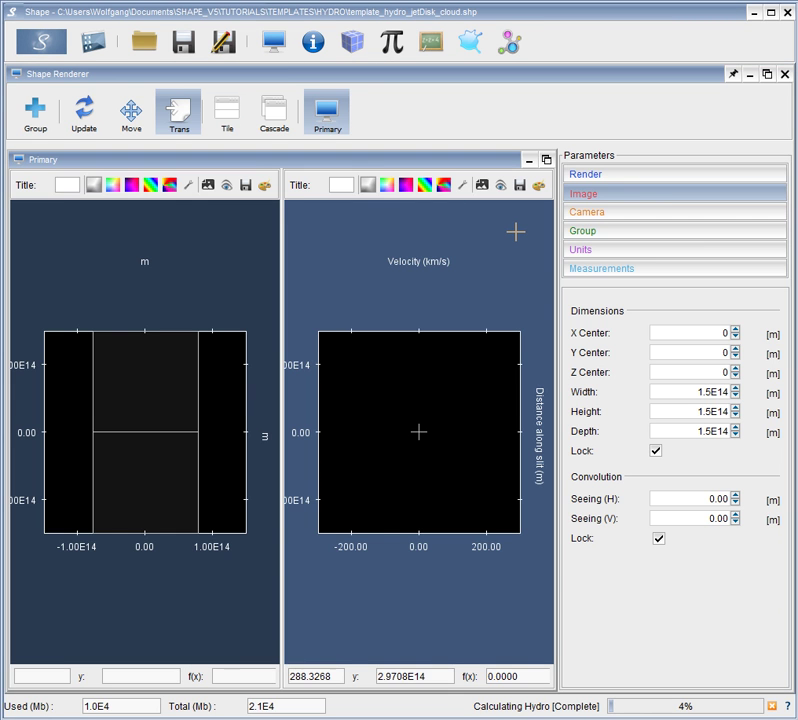
left_click(671, 174)
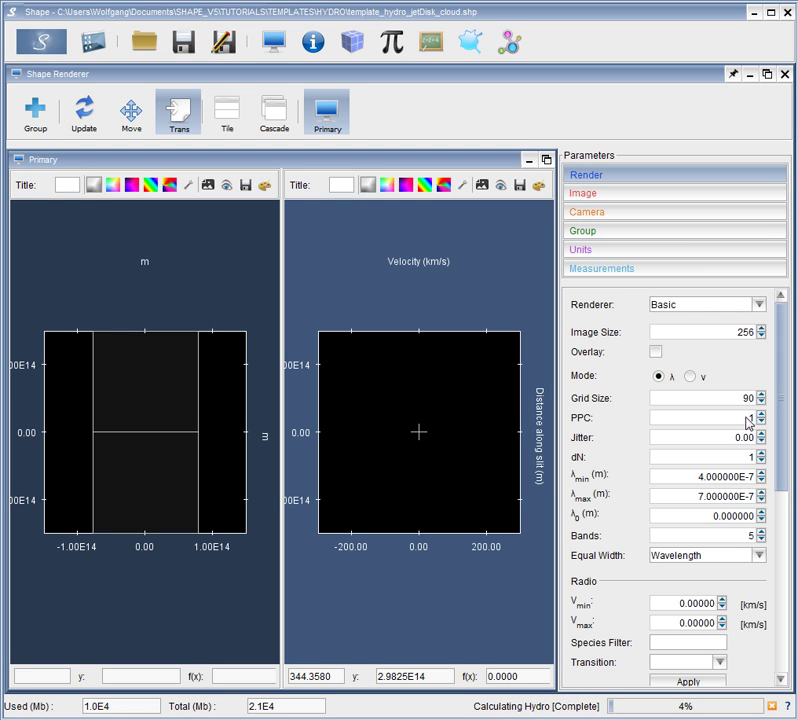
double_click(745, 401)
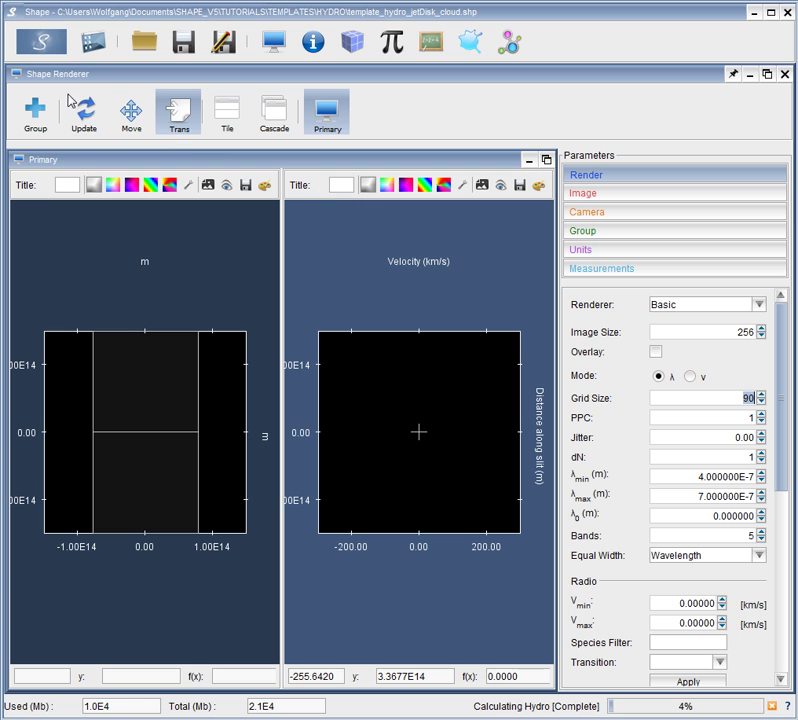
left_click(41, 43)
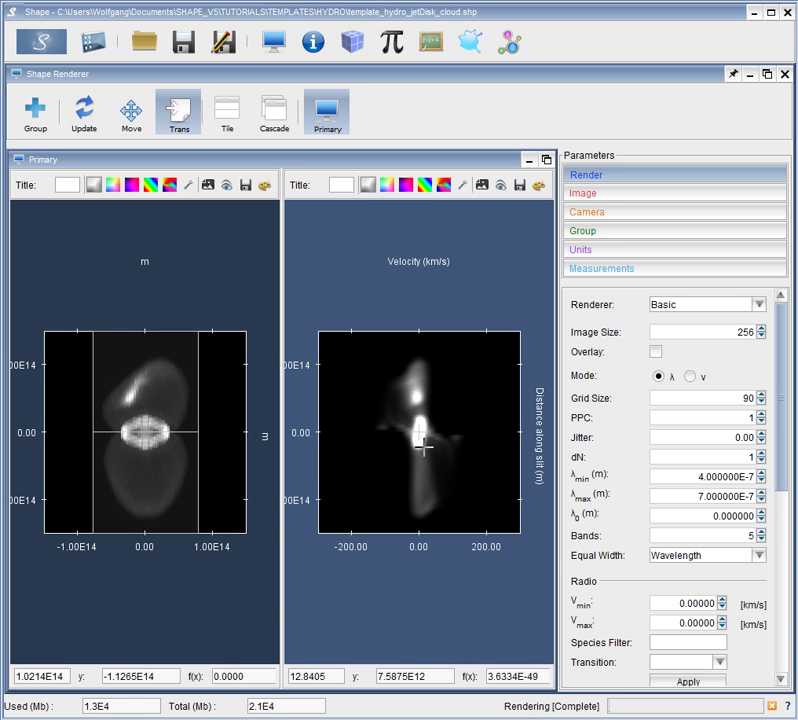
left_click(352, 42)
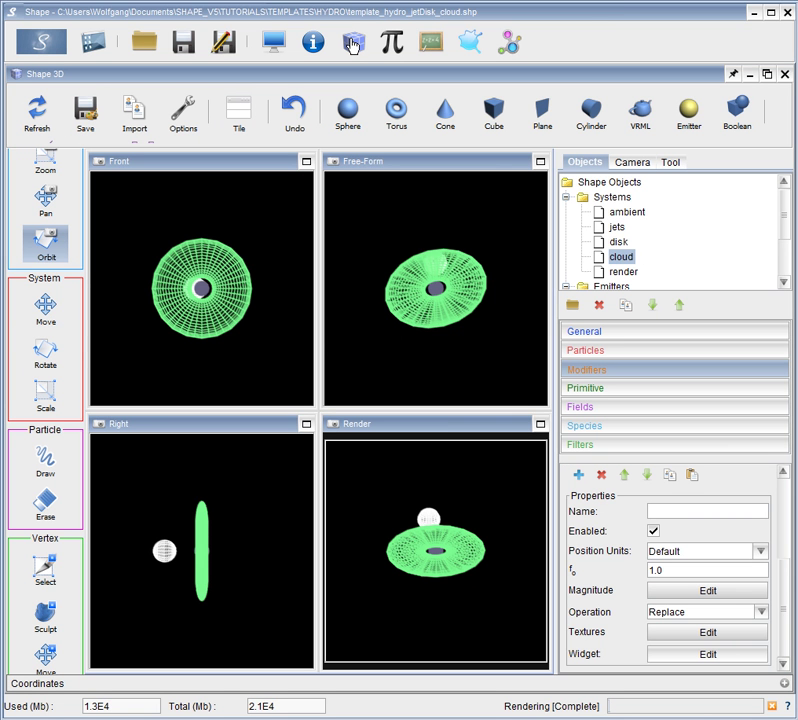
left_click(621, 275)
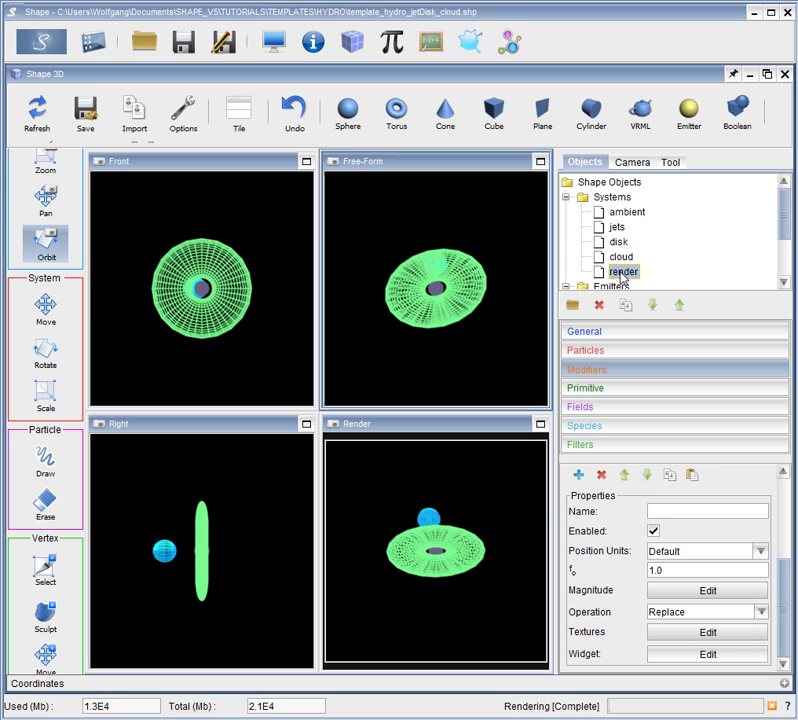
left_click(622, 334)
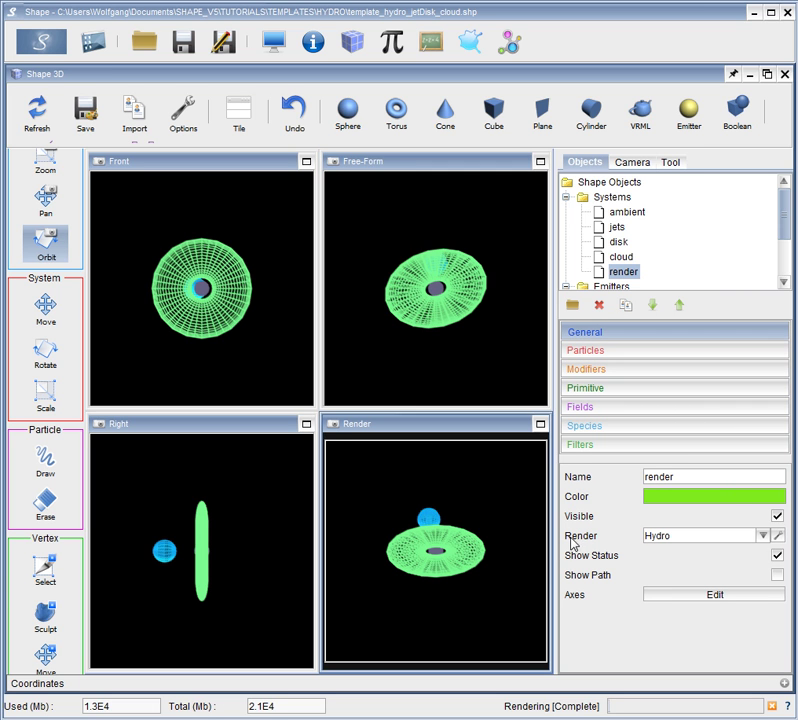
left_click(763, 537)
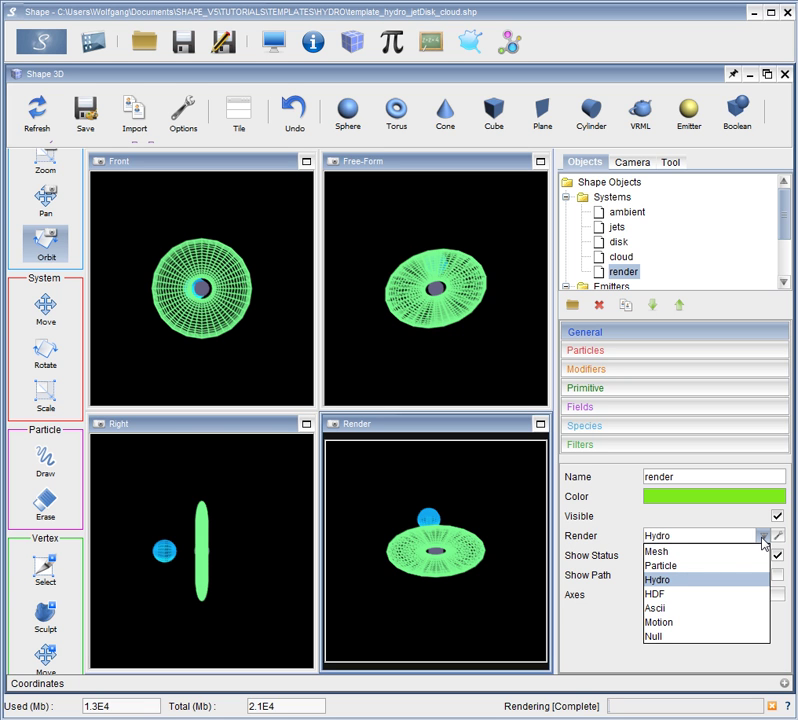
left_click(764, 542)
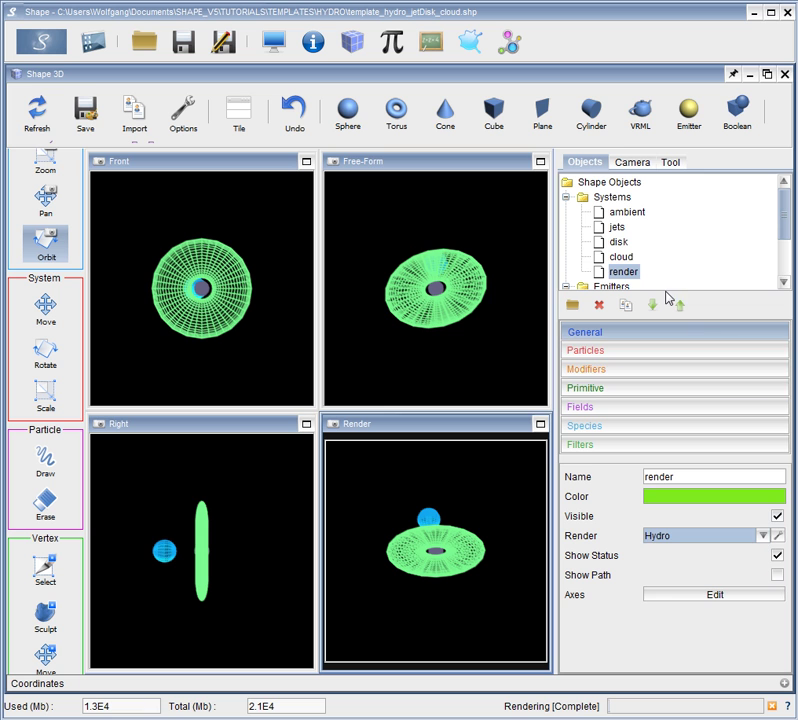
left_click(621, 257)
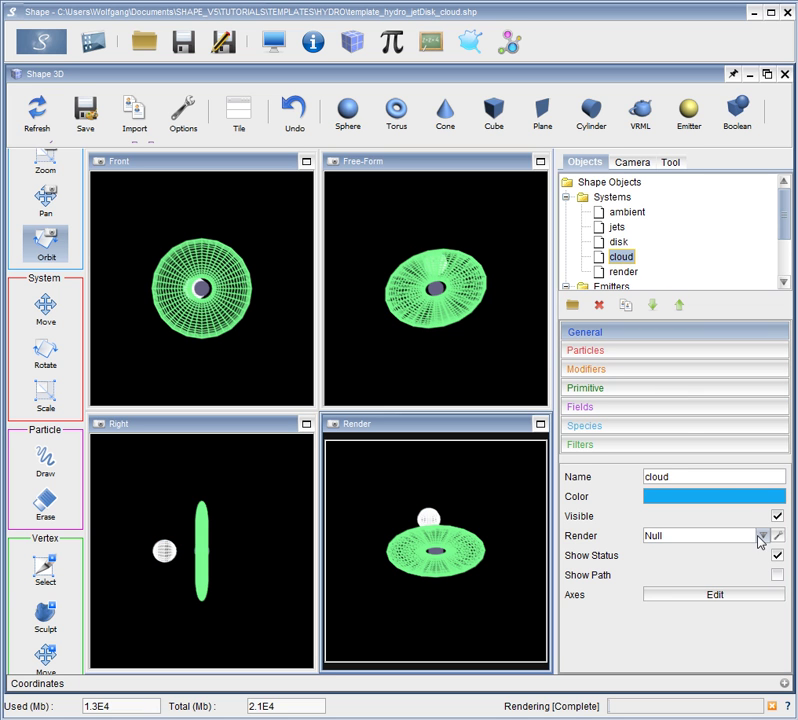
left_click(617, 242)
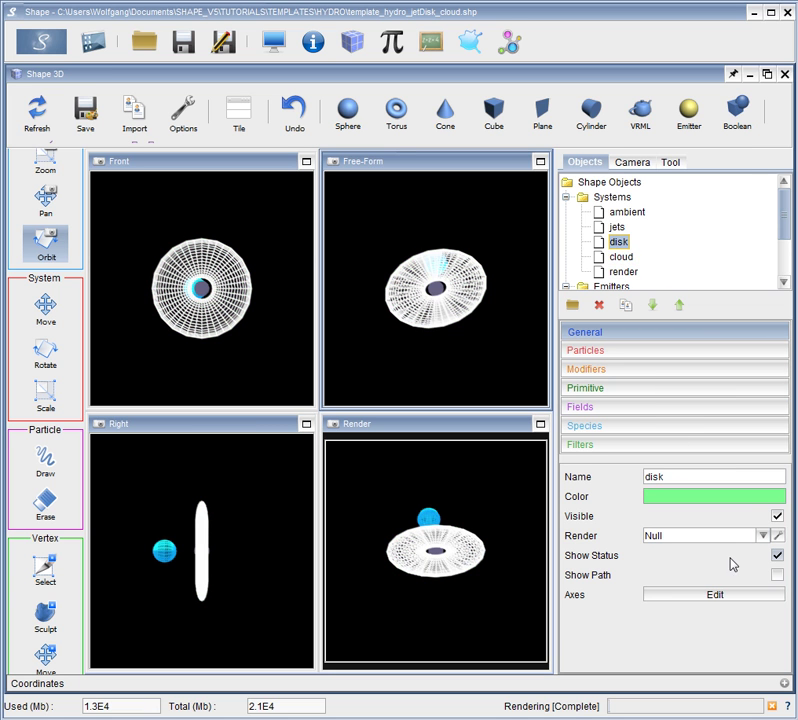
left_click(613, 227)
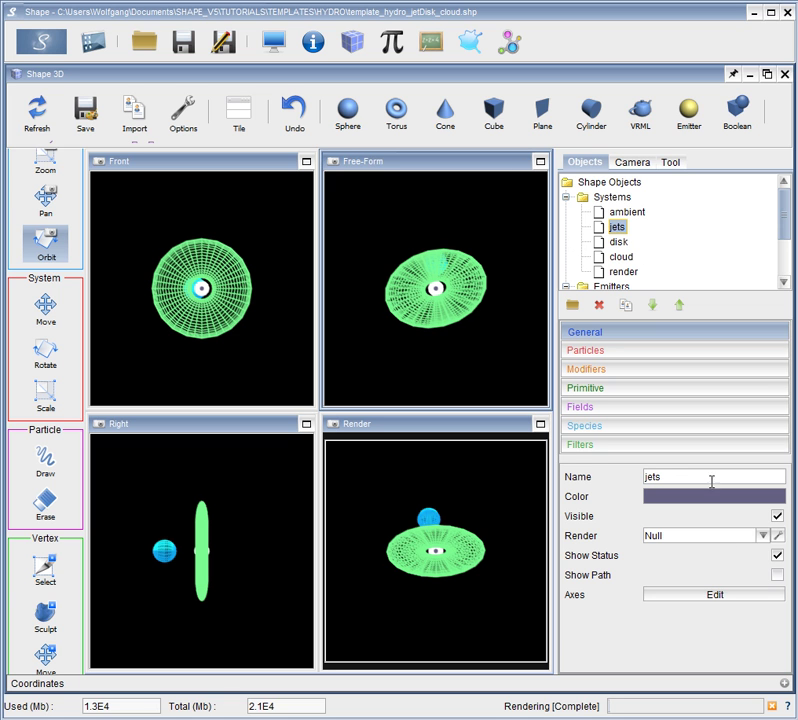
left_click(637, 215)
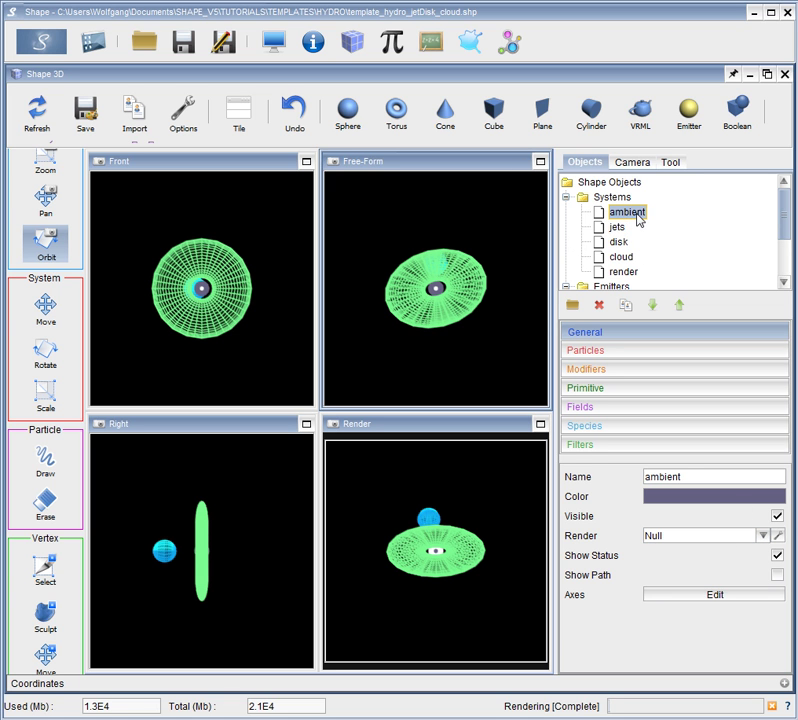
left_click(620, 274)
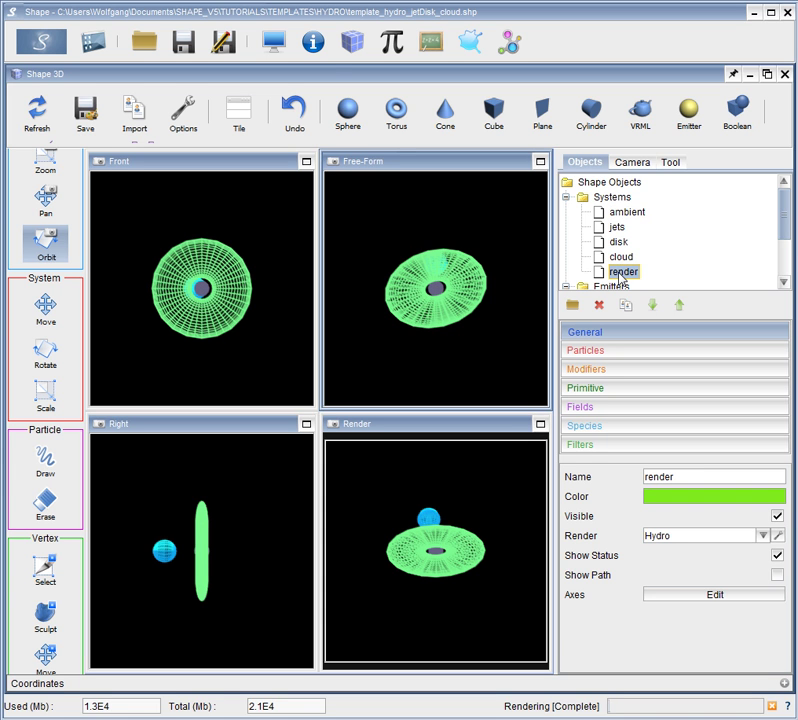
Step: Re-render the image and PV diagram at 30° camera inclination, then return to 3D
left_click(277, 42)
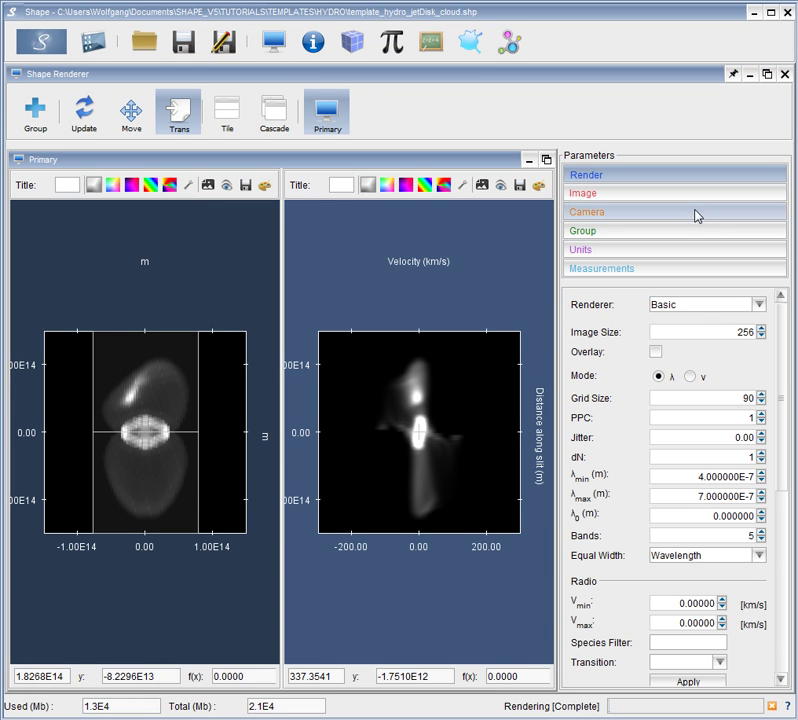
left_click(645, 214)
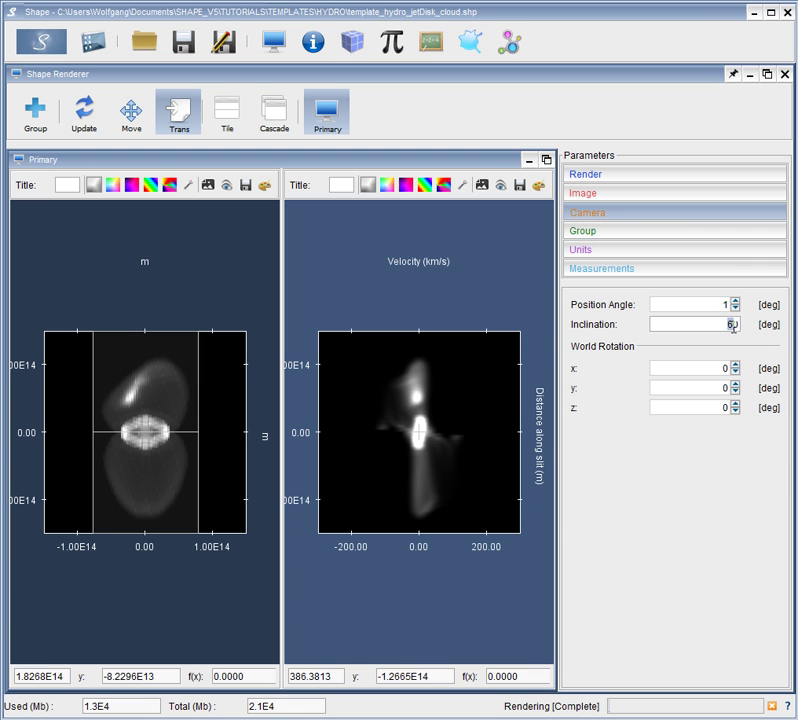
left_click(45, 42)
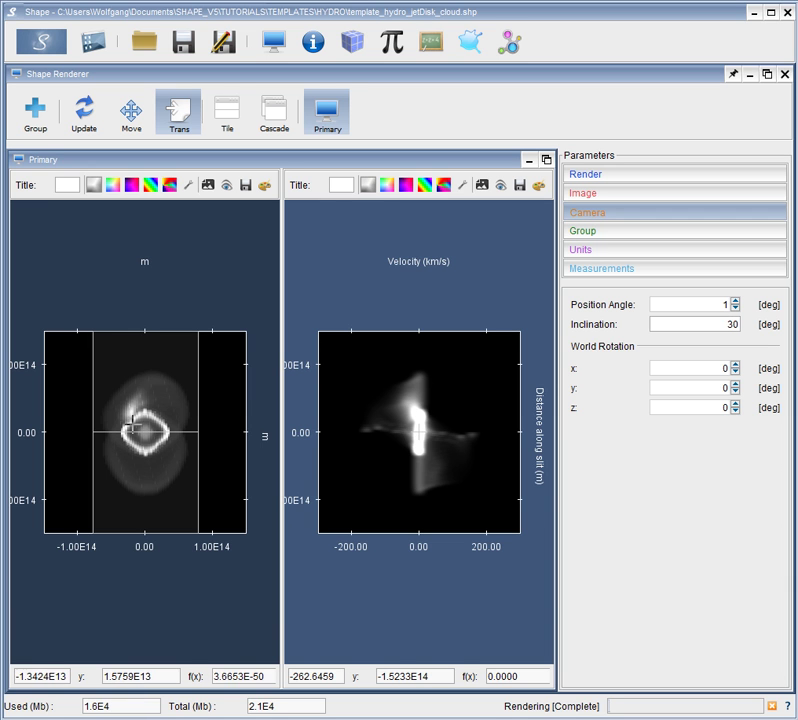
left_click(345, 38)
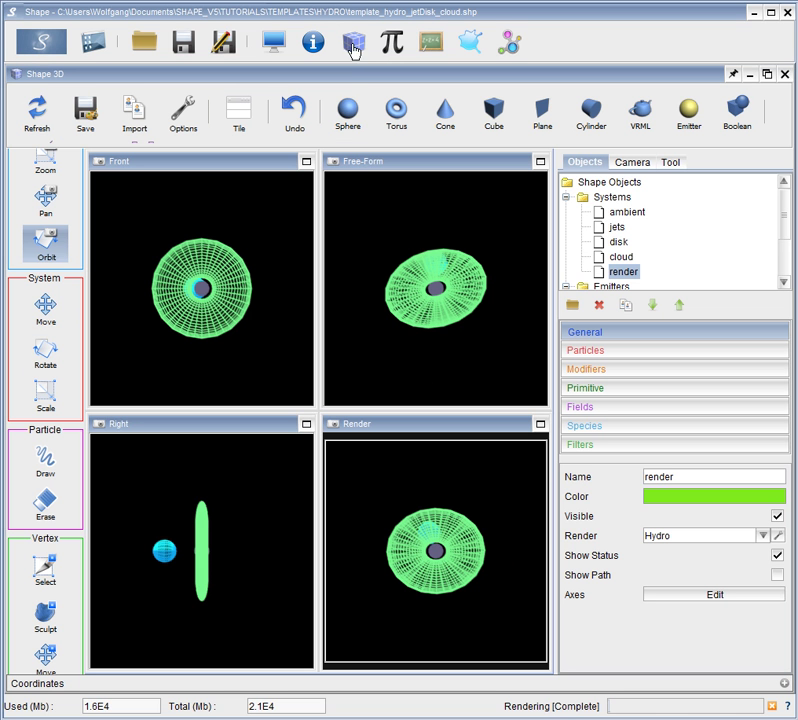
Step: Disable the [Pos Y] filter in the Filters module and return to Hydro
left_click(471, 42)
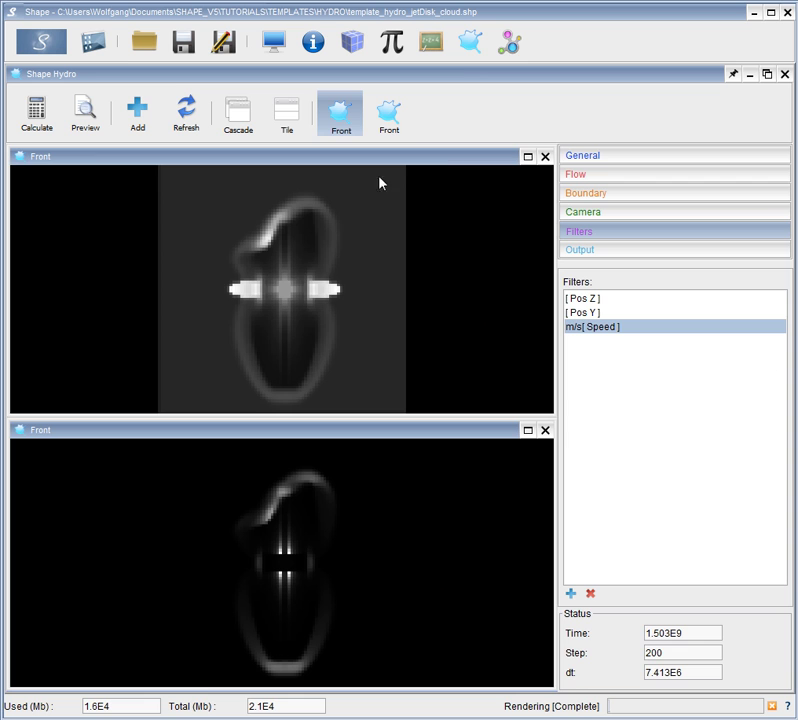
left_click(509, 44)
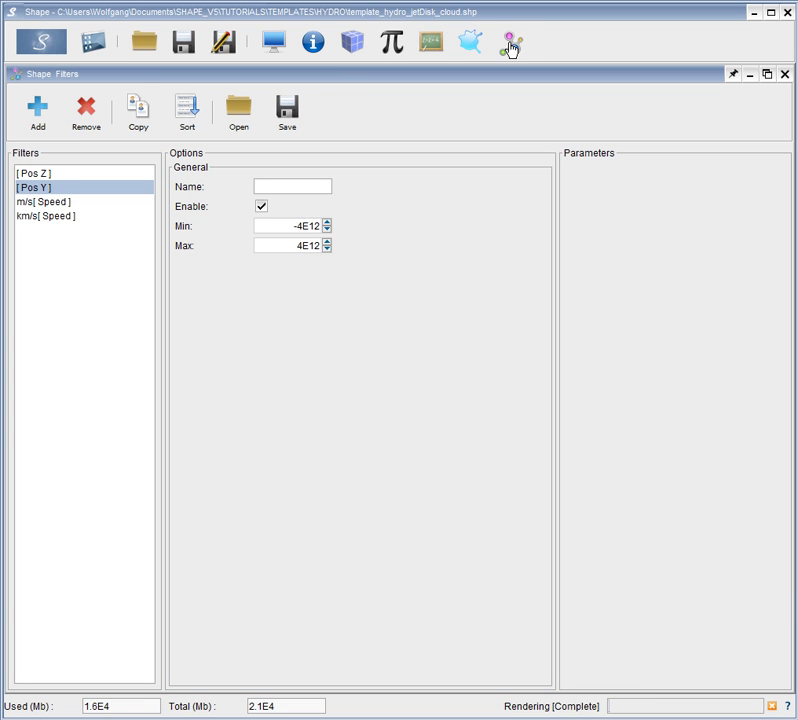
left_click(262, 206)
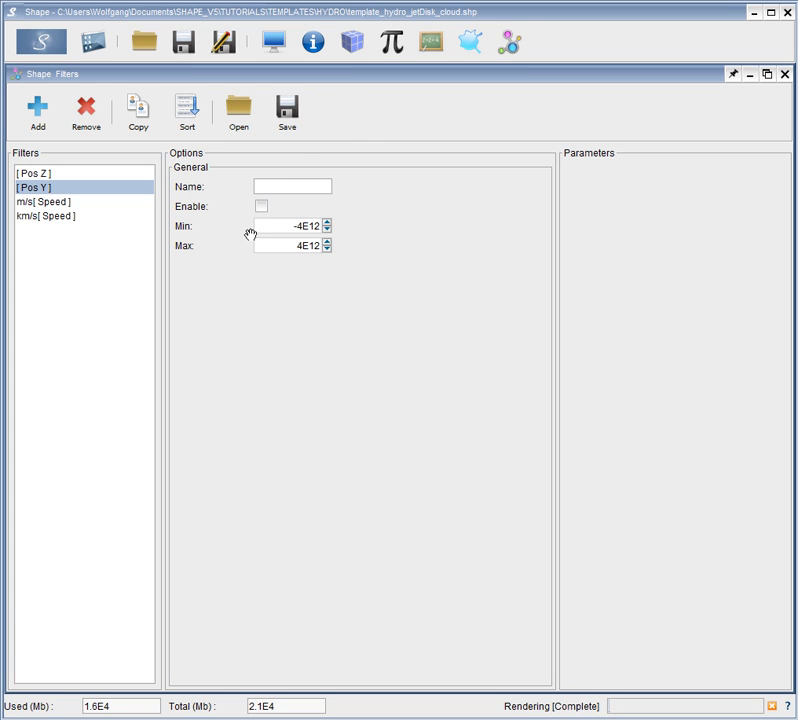
left_click(471, 43)
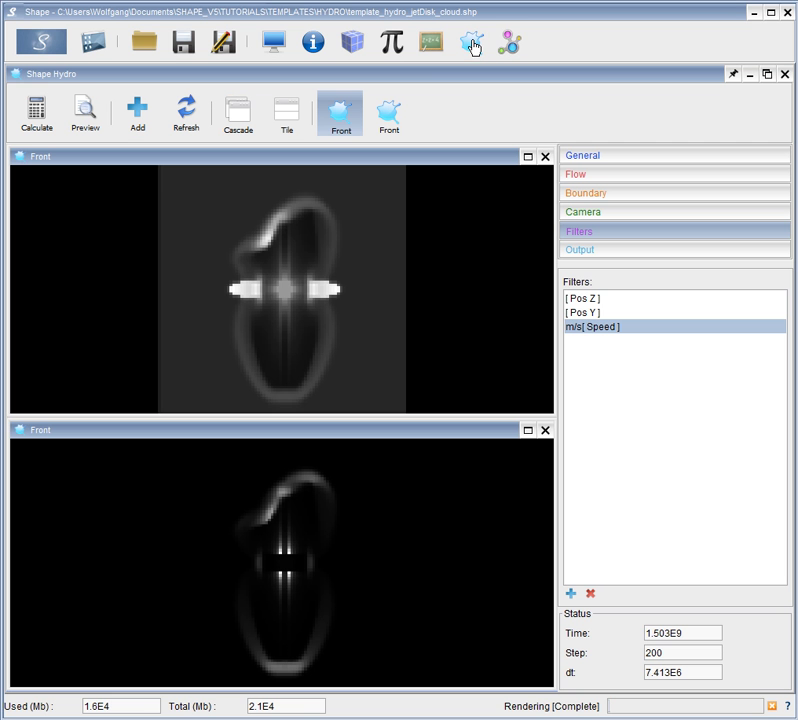
Step: Rotate the Front density previews to face-on, tilted and edge-on disk orientations
left_click(276, 285)
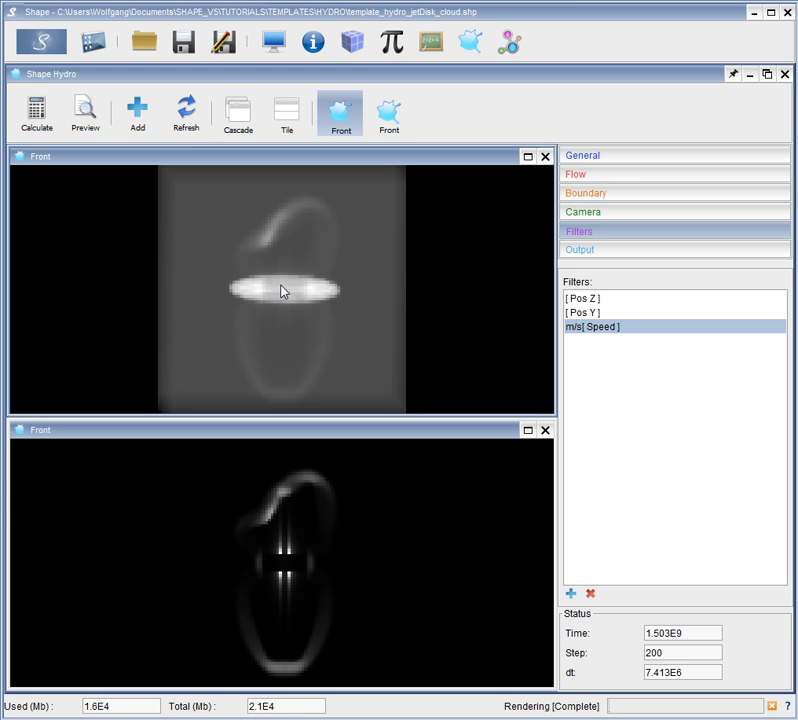
mouse_move(283, 294)
left_mouse_down()
mouse_move(285, 312)
mouse_move(253, 351)
mouse_move(207, 355)
mouse_move(280, 353)
mouse_move(292, 312)
left_mouse_up()
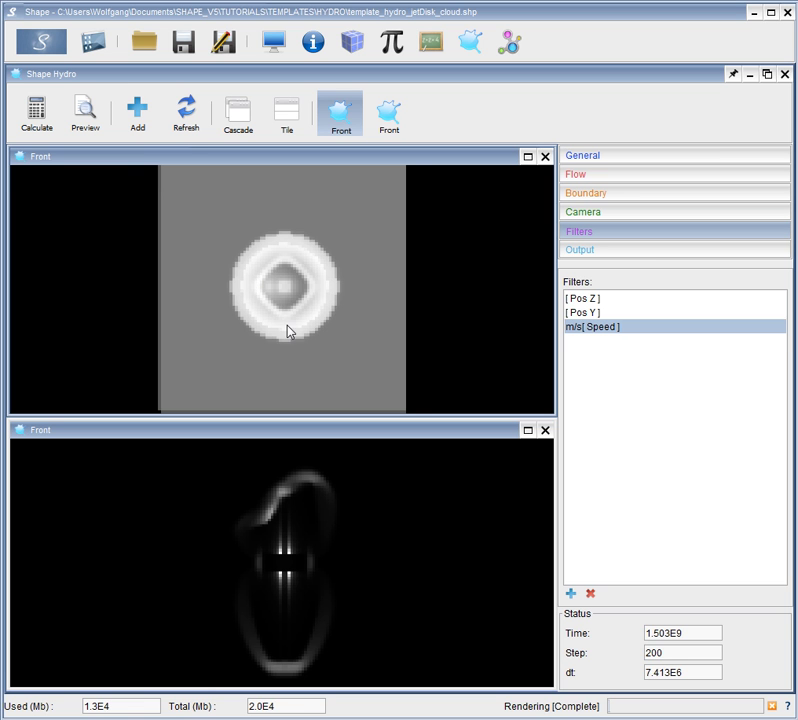
left_click_drag(287, 331, 340, 290)
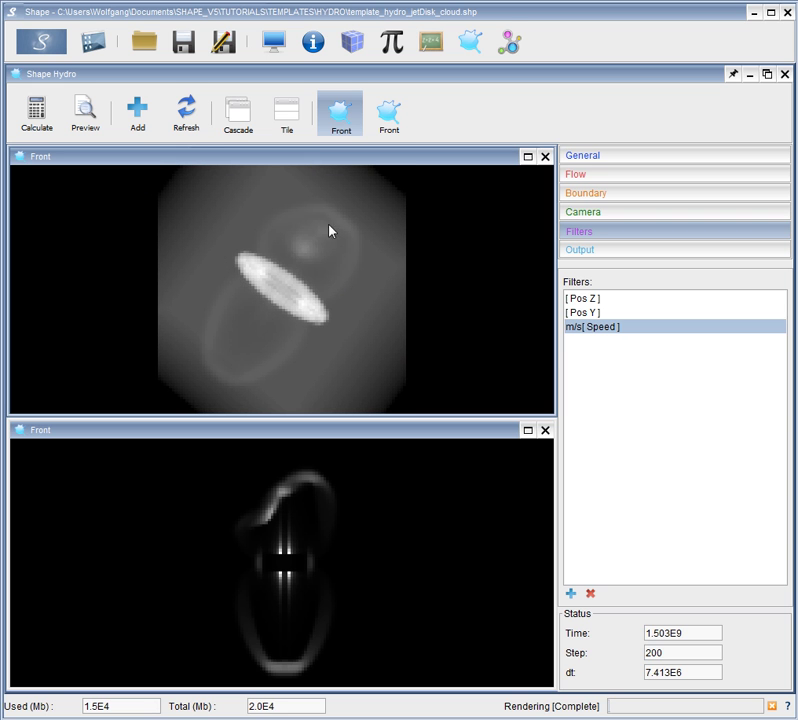
left_click_drag(318, 253, 314, 299)
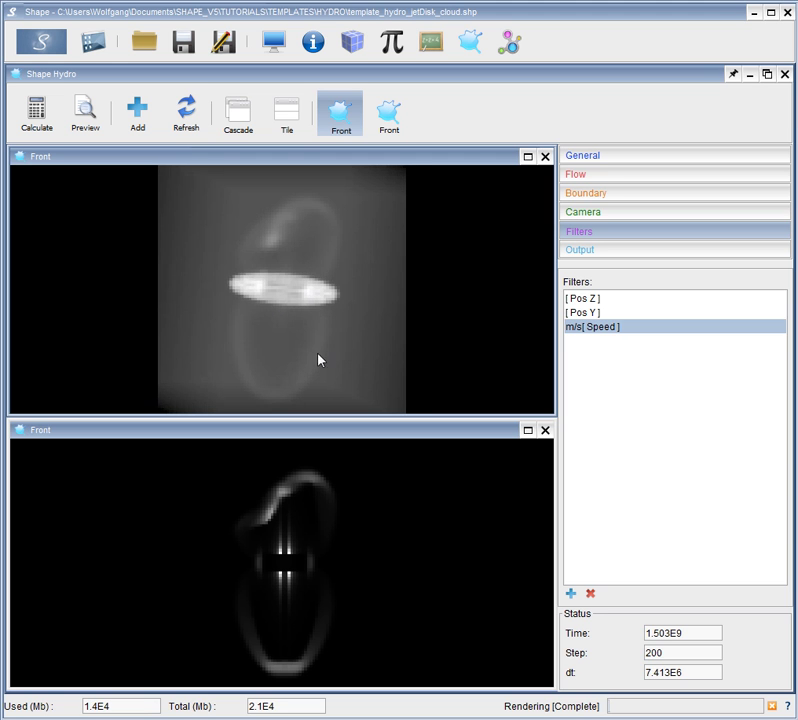
left_click_drag(298, 543, 206, 527)
Step: Reopen the Renderer showing the 30° density image and its -200 to 200 km/s PV diagram
left_click(279, 45)
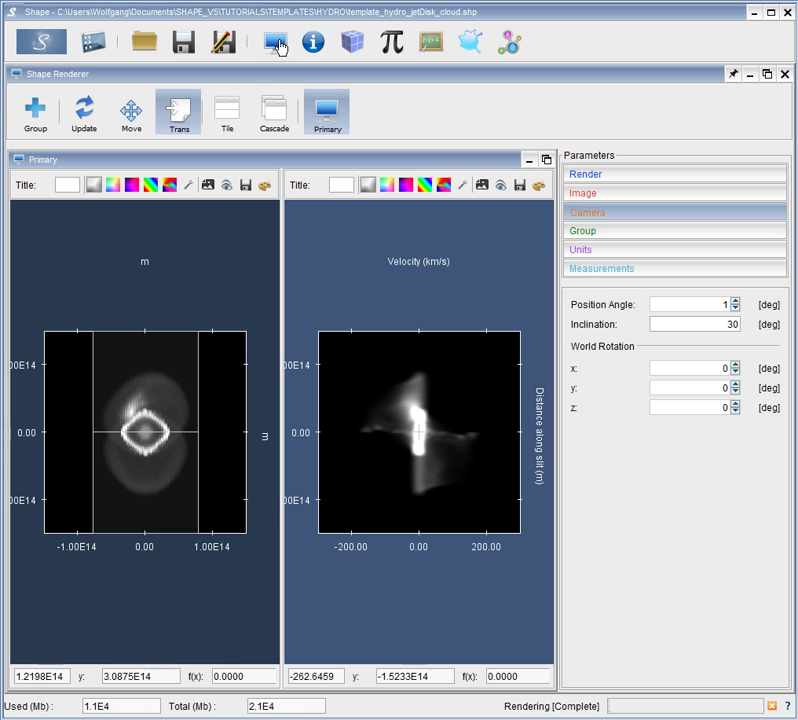